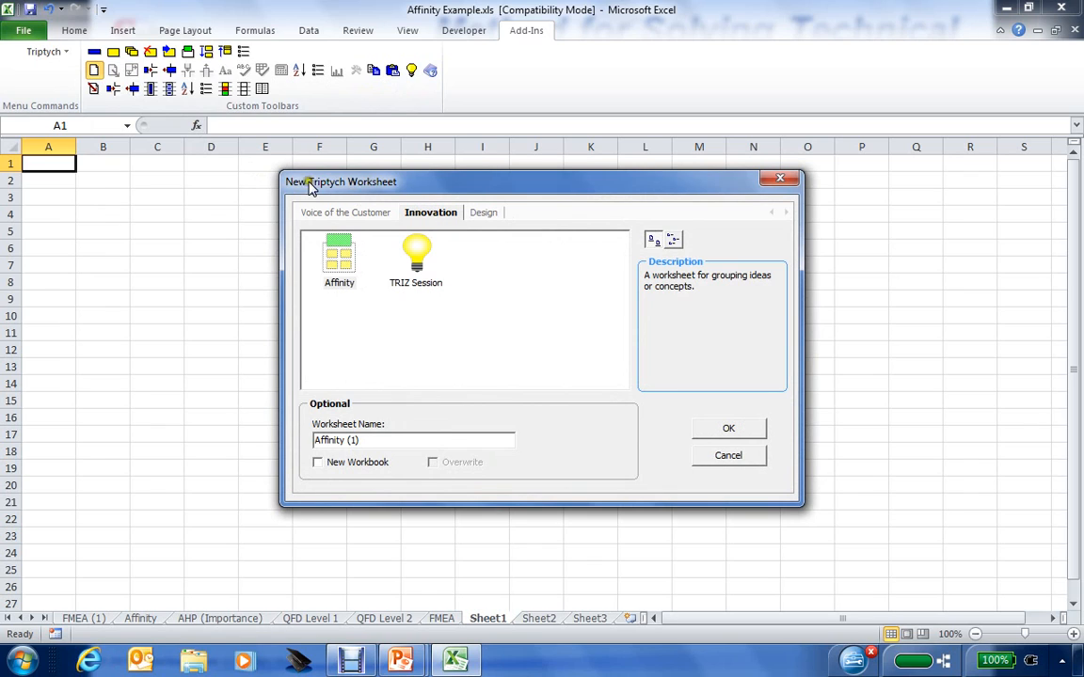
Create a new TRIZ Session worksheet with the default name TRIZ Session.
{"action": "left_click", "coordinate": [418, 259]}
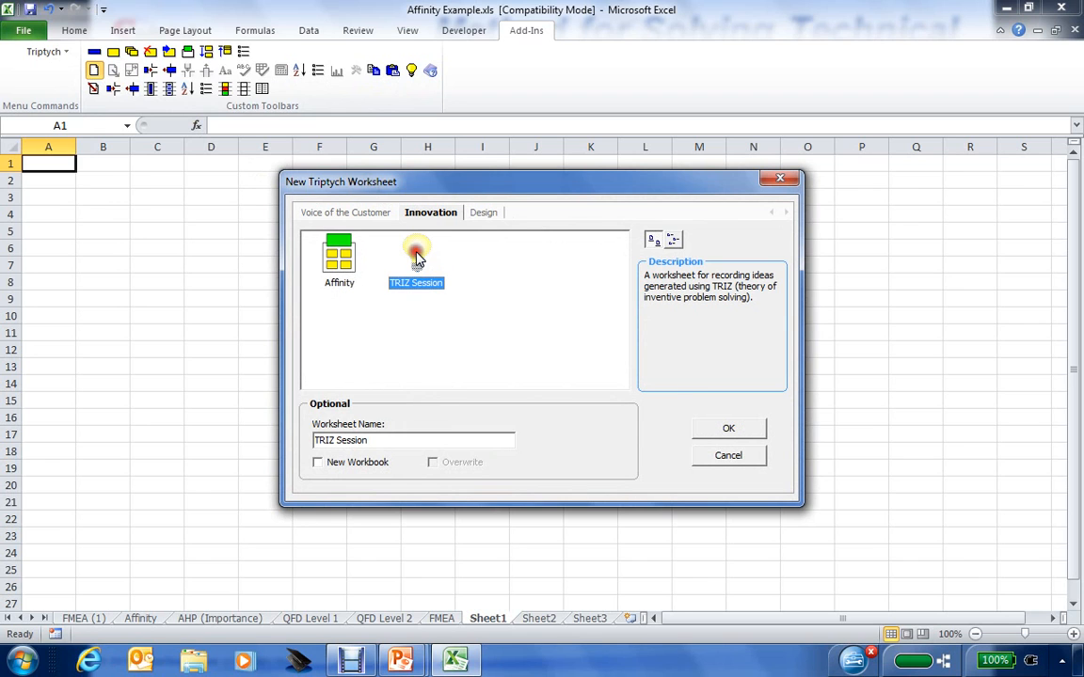
{"action": "left_click", "coordinate": [727, 431]}
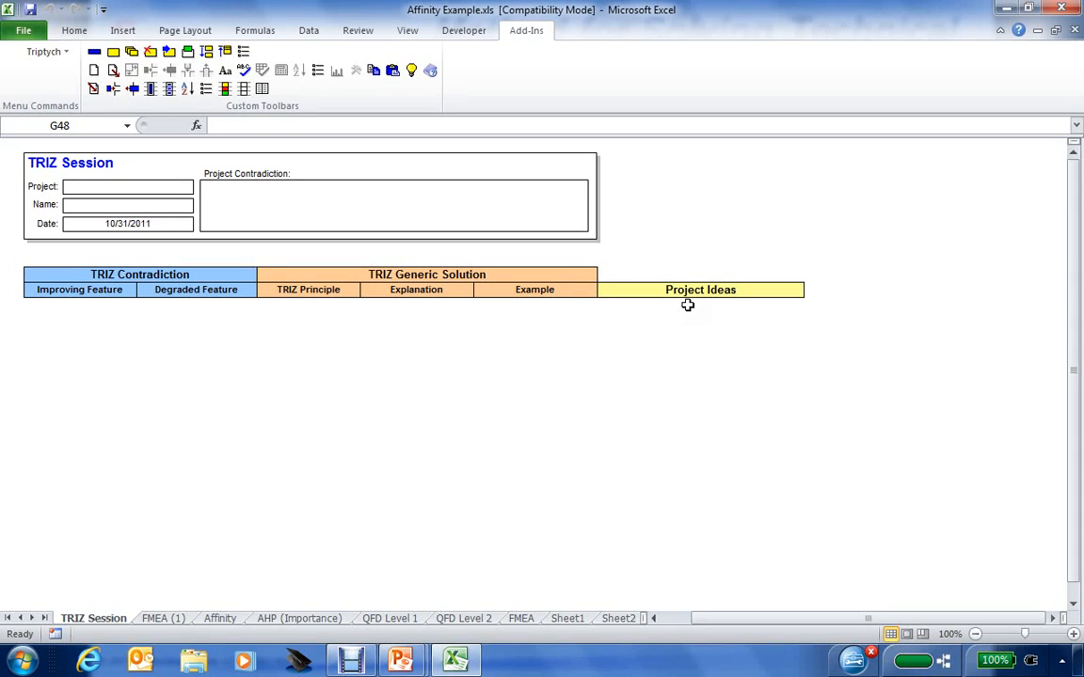
Fill in the project contradiction as "Due to the amount of stakeholder information, it is hard to determine where to focus.".
{"action": "left_click", "coordinate": [299, 199]}
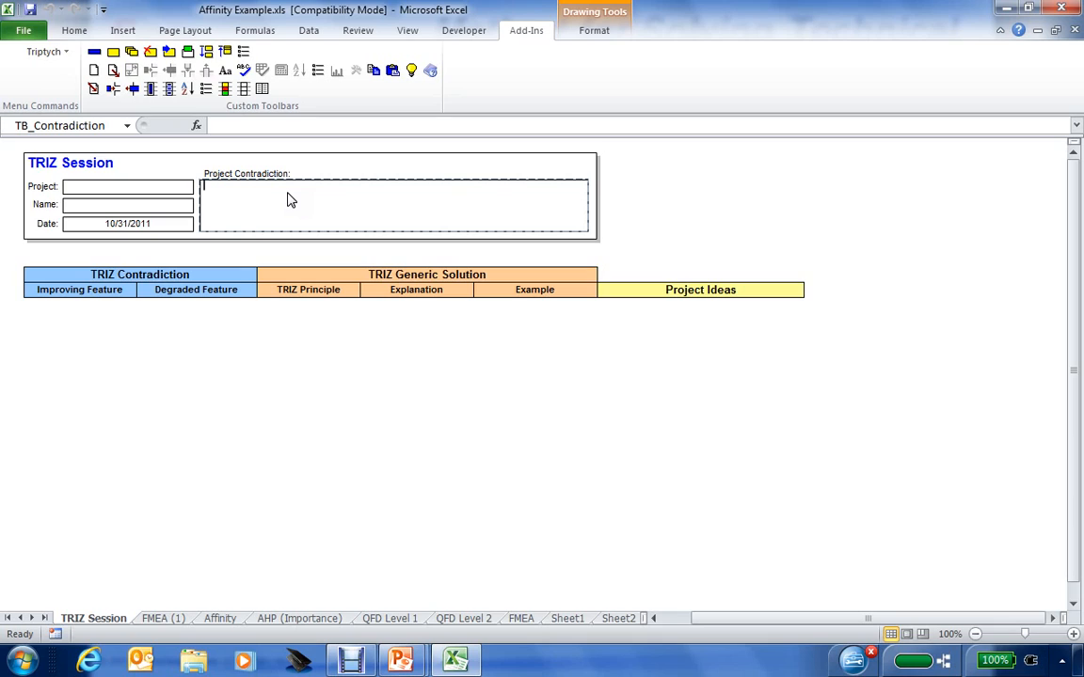
{"action": "type", "text": "D"}
{"action": "type", "text": "ue"}
{"action": "type", "text": " to the am"}
{"action": "type", "text": "ount of"}
{"action": "type", "text": " sti"}
{"action": "type", "text": "keholder"}
{"action": "type", "text": " informat"}
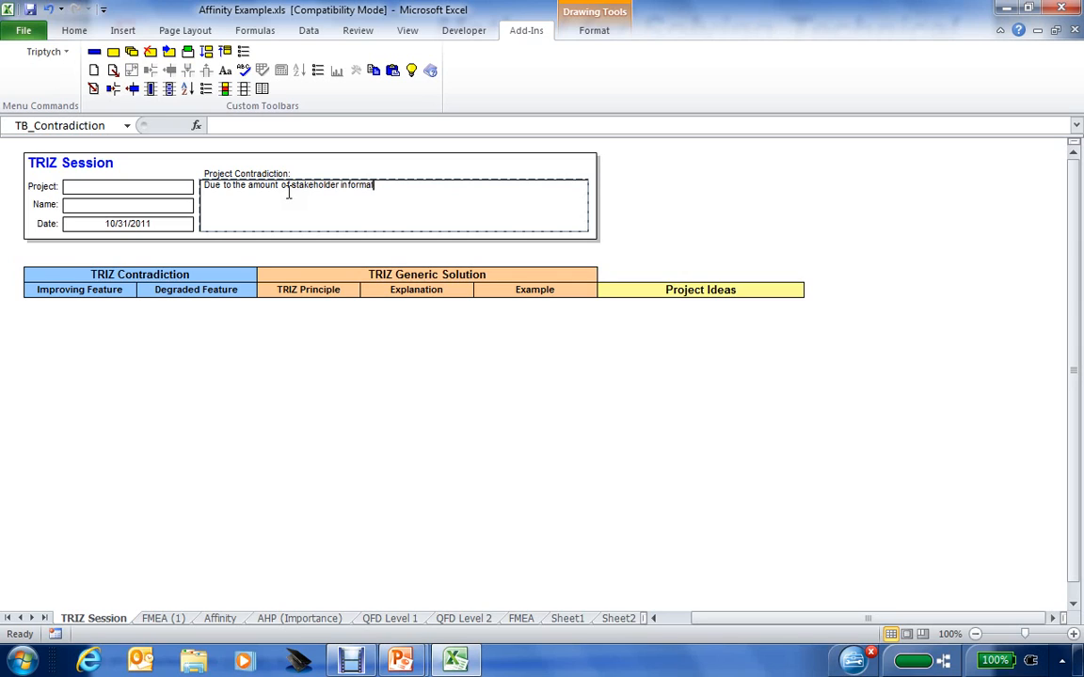
{"action": "type", "text": "ioin, it is hared tode"}
{"action": "key", "text": "BackSpace"}
{"action": "key", "text": "BackSpace"}
{"action": "key", "text": "BackSpace"}
{"action": "key", "text": "BackSpace"}
{"action": "key", "text": "BackSpace"}
{"action": "key", "text": "BackSpace"}
{"action": "key", "text": "BackSpace"}
{"action": "key", "text": "BackSpace"}
{"action": "type", "text": "d to determine"}
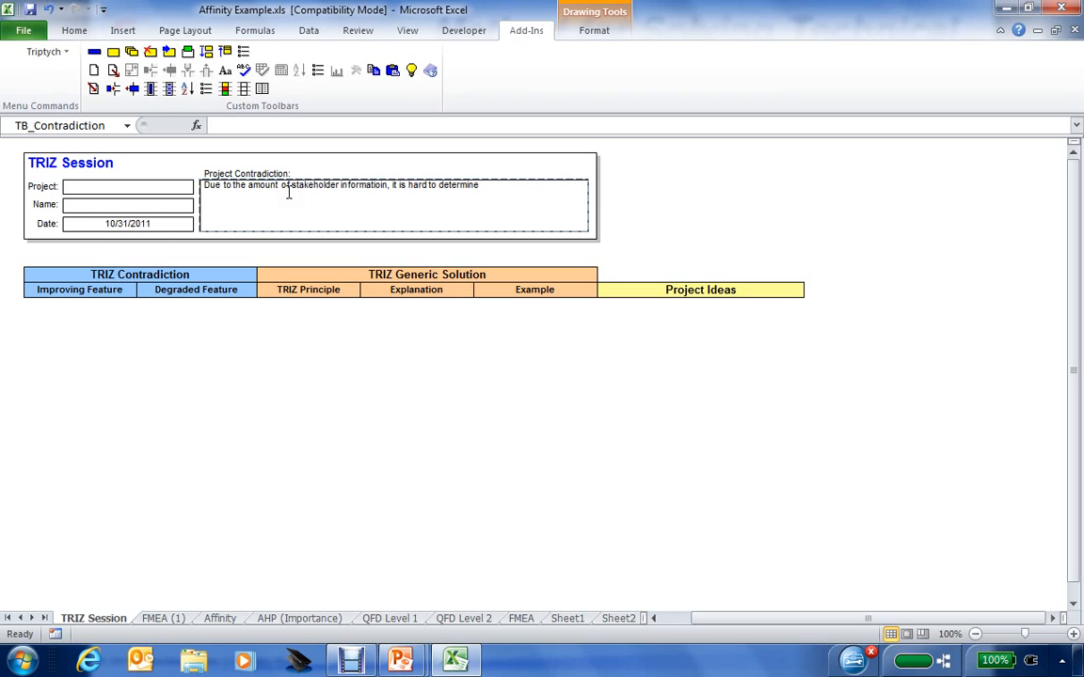
{"action": "type", "text": " where to focus."}
{"action": "left_click", "coordinate": [383, 185]}
{"action": "key", "text": "Delete"}
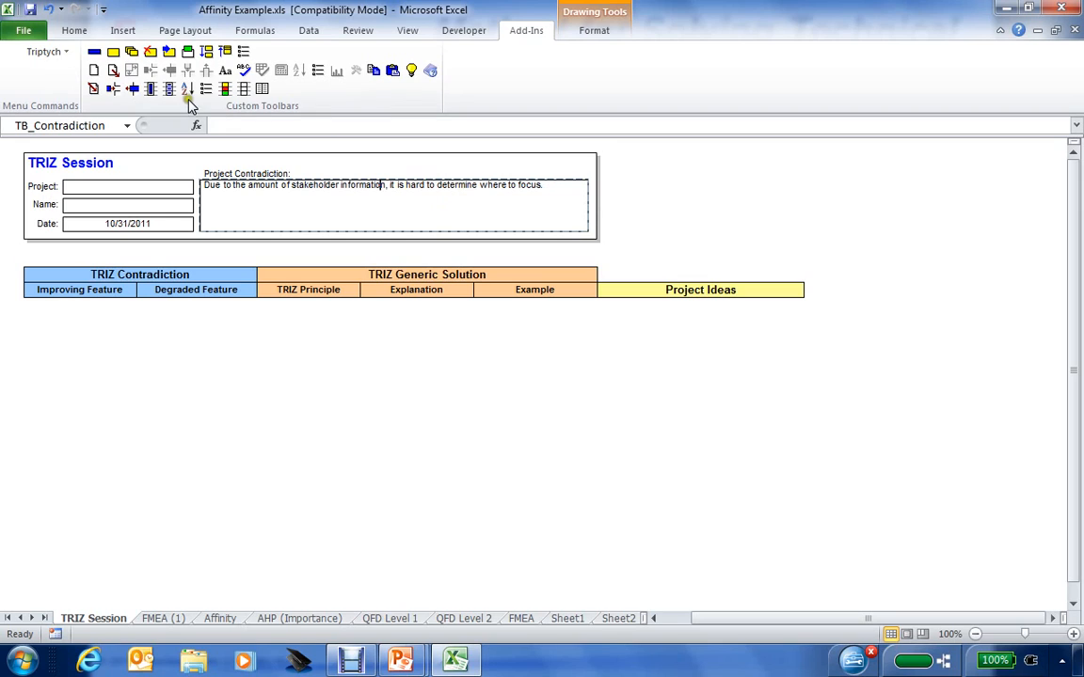
Open the TRIZ tool for this contradiction and set the feature to improve to 24-Loss of Information.
{"action": "left_click", "coordinate": [413, 72]}
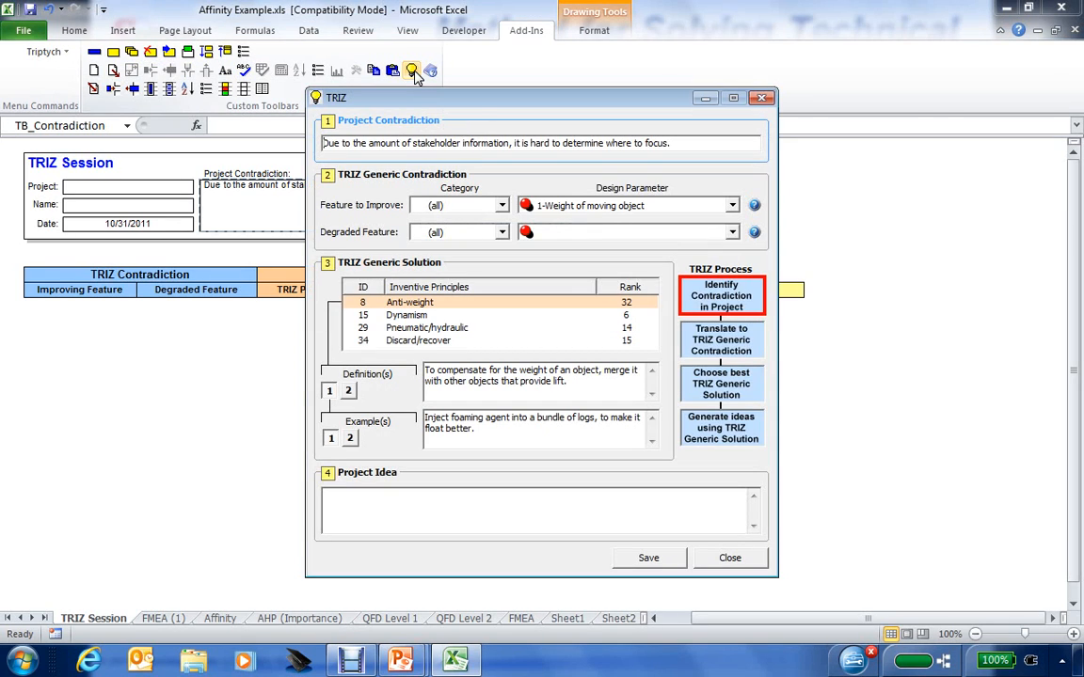
{"action": "left_click_drag", "start_coordinate": [467, 99], "coordinate": [681, 129]}
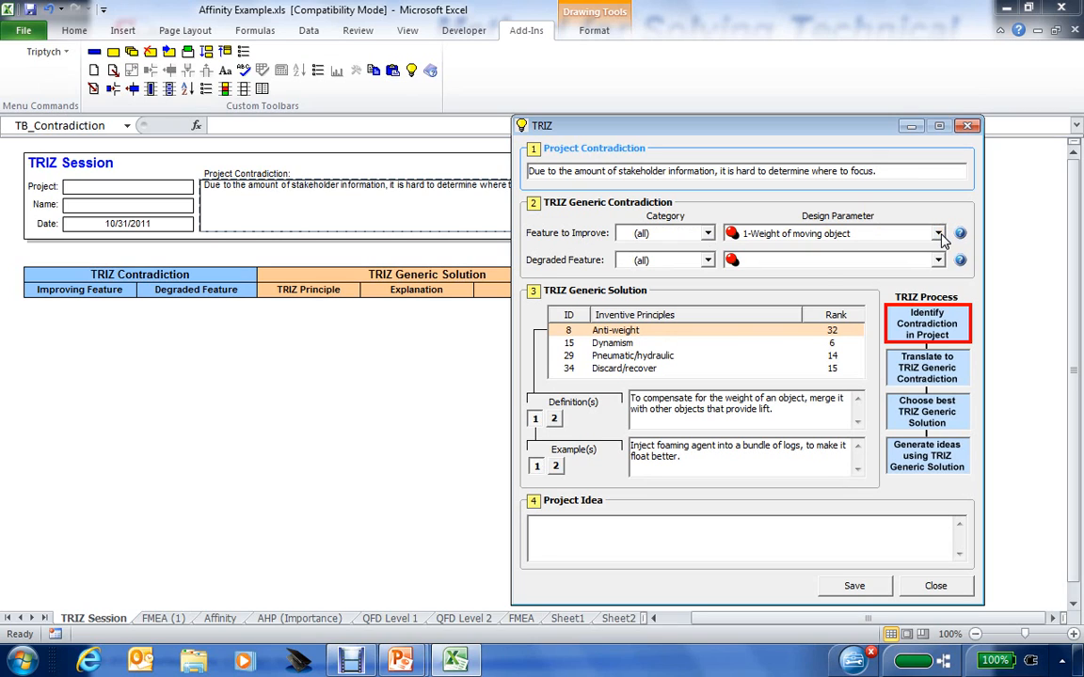
{"action": "left_click", "coordinate": [939, 235]}
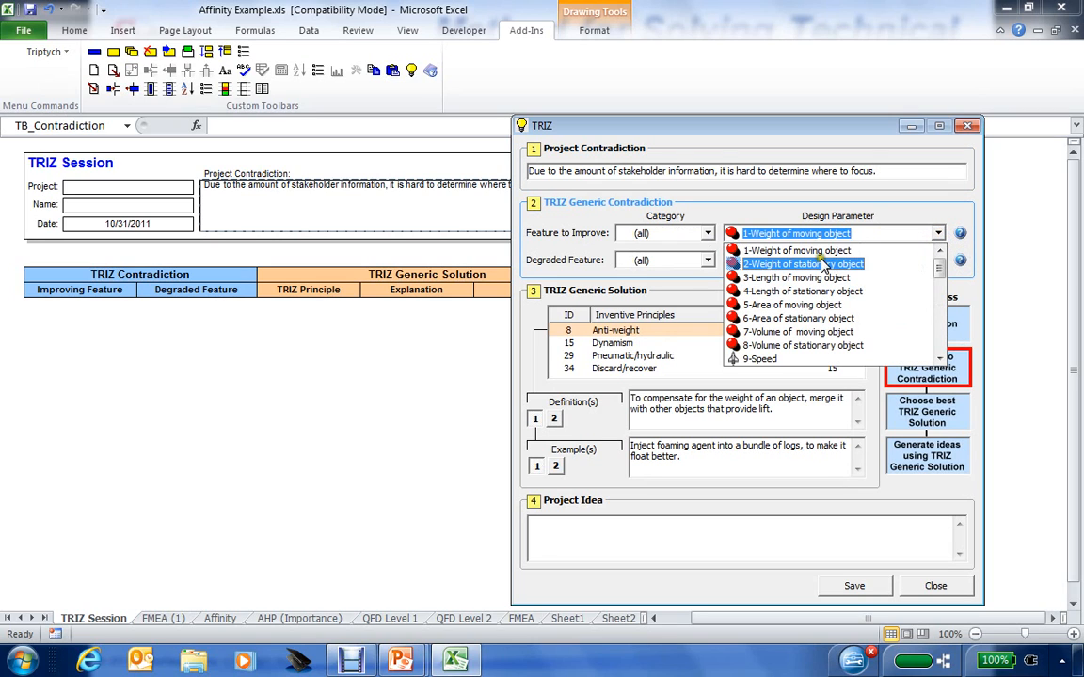
{"action": "left_click", "coordinate": [940, 361]}
{"action": "left_click", "coordinate": [940, 361]}
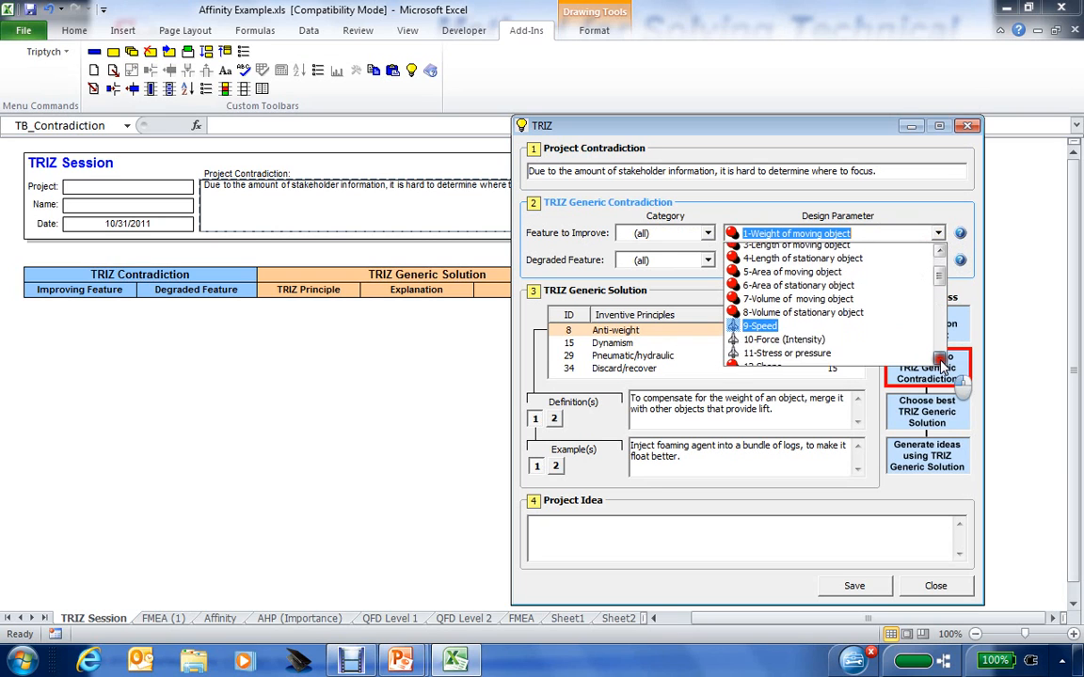
{"action": "left_click", "coordinate": [940, 361]}
{"action": "left_click", "coordinate": [940, 360]}
{"action": "left_click", "coordinate": [939, 360]}
{"action": "left_click", "coordinate": [939, 361]}
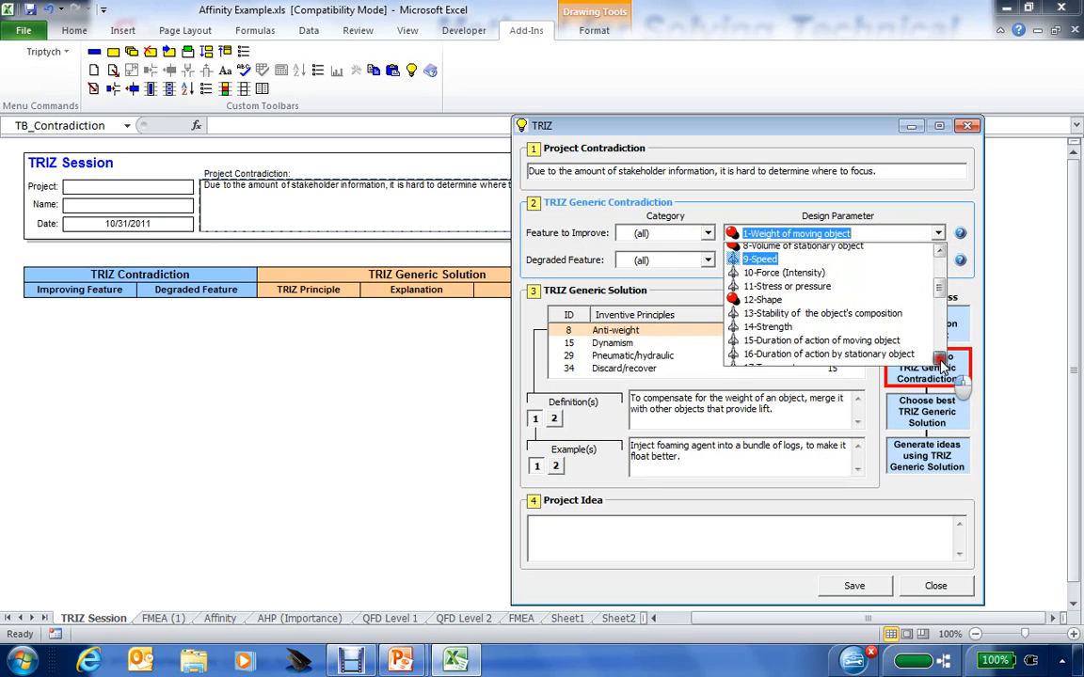
{"action": "left_click", "coordinate": [940, 361]}
{"action": "left_click", "coordinate": [939, 361]}
{"action": "left_click", "coordinate": [940, 360]}
{"action": "left_click", "coordinate": [940, 360]}
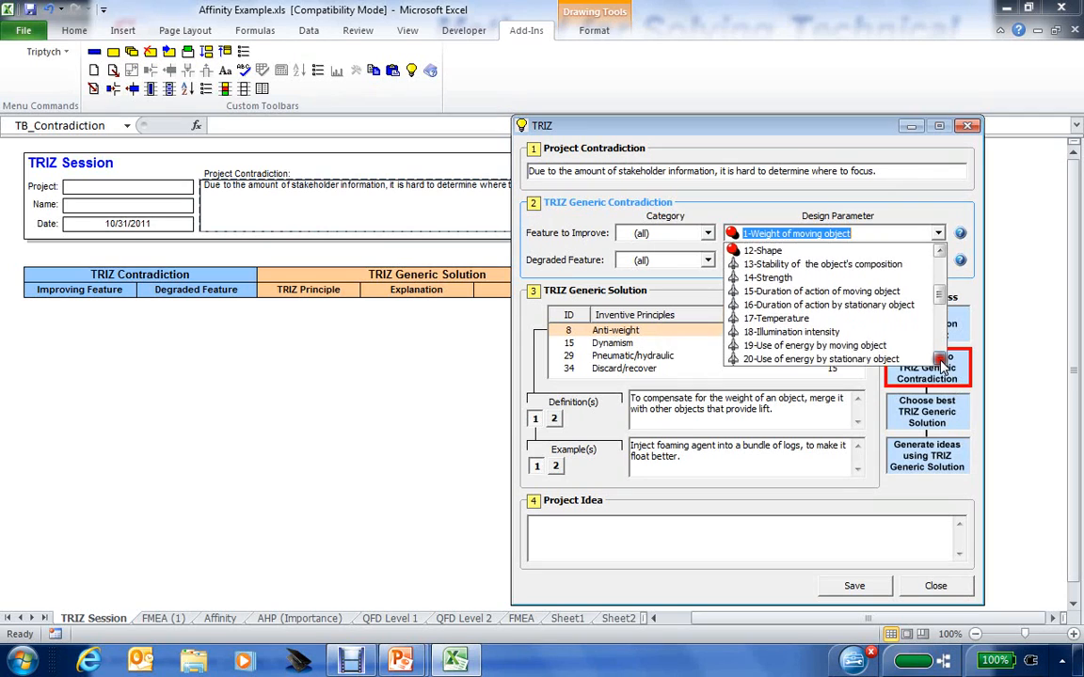
{"action": "left_click", "coordinate": [939, 360]}
{"action": "left_click", "coordinate": [940, 361]}
{"action": "left_click", "coordinate": [940, 360]}
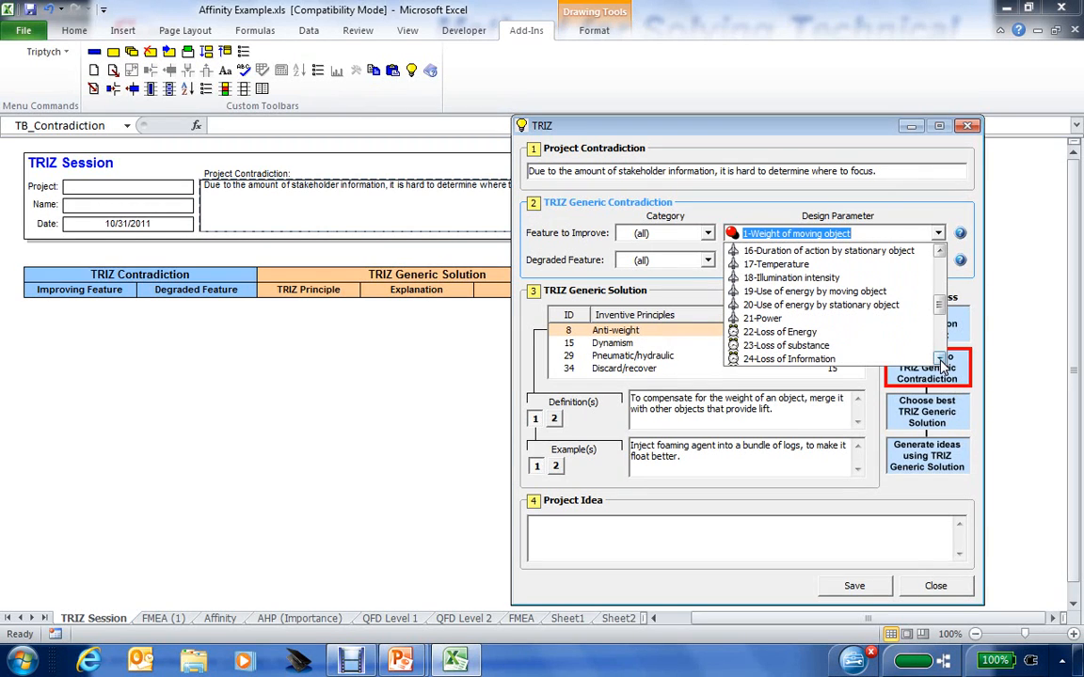
{"action": "left_click", "coordinate": [939, 360]}
{"action": "left_click", "coordinate": [940, 360]}
{"action": "left_click", "coordinate": [940, 360]}
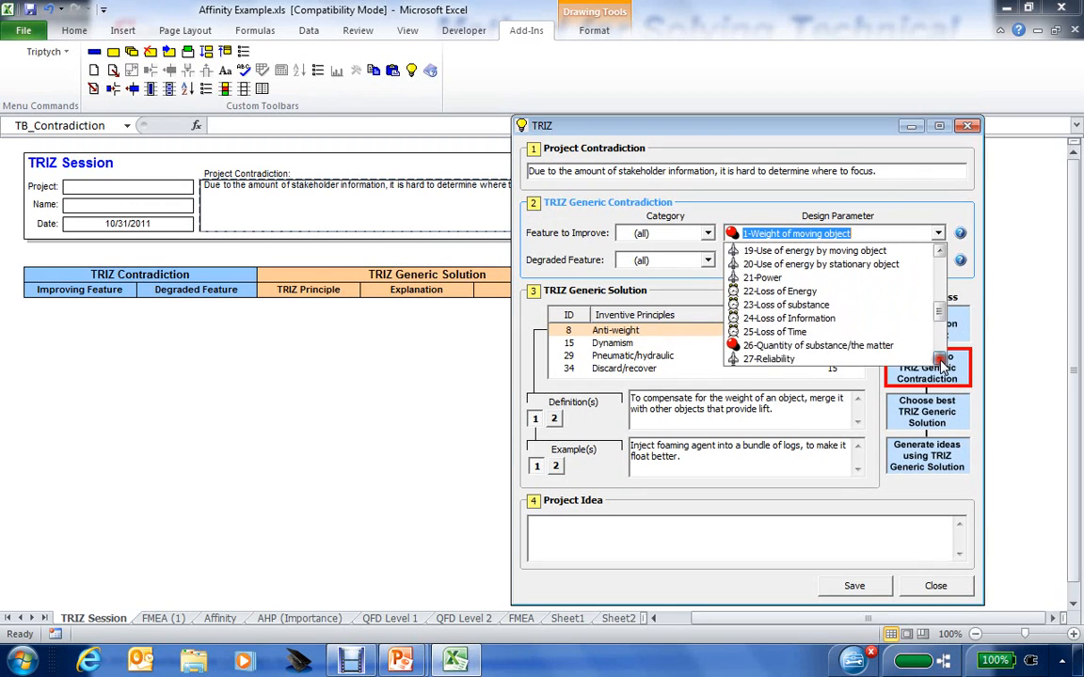
{"action": "left_click", "coordinate": [809, 320]}
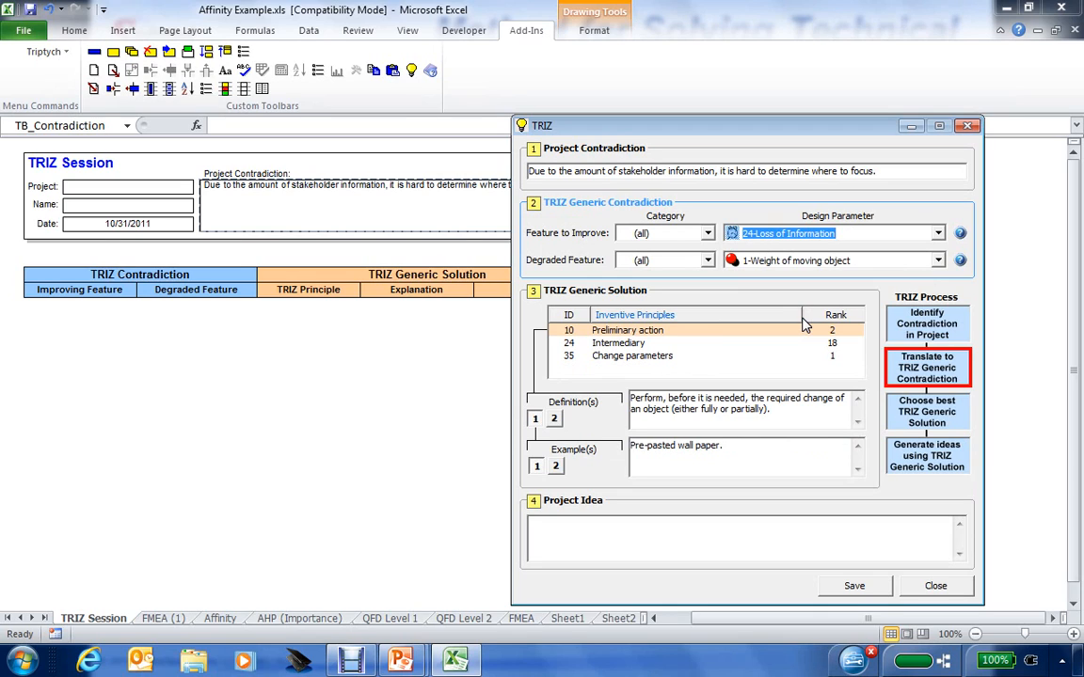
Set the degraded feature's design parameter to 37-Difficulty of detecting and measuring.
{"action": "left_click", "coordinate": [939, 262]}
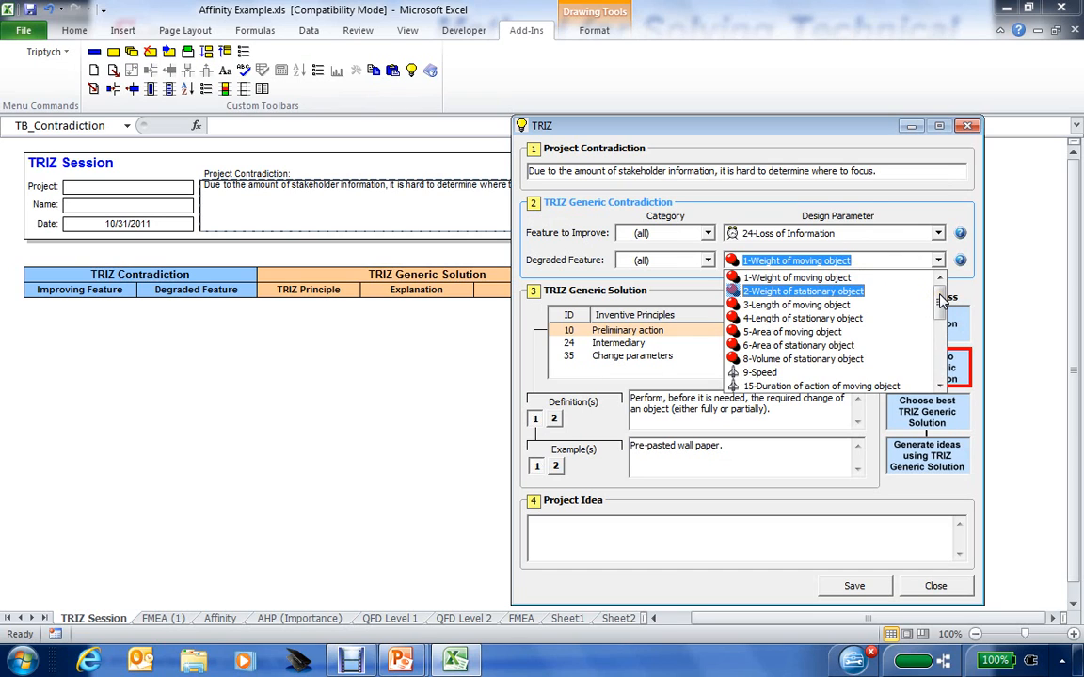
{"action": "left_click_drag", "start_coordinate": [940, 299], "coordinate": [946, 367]}
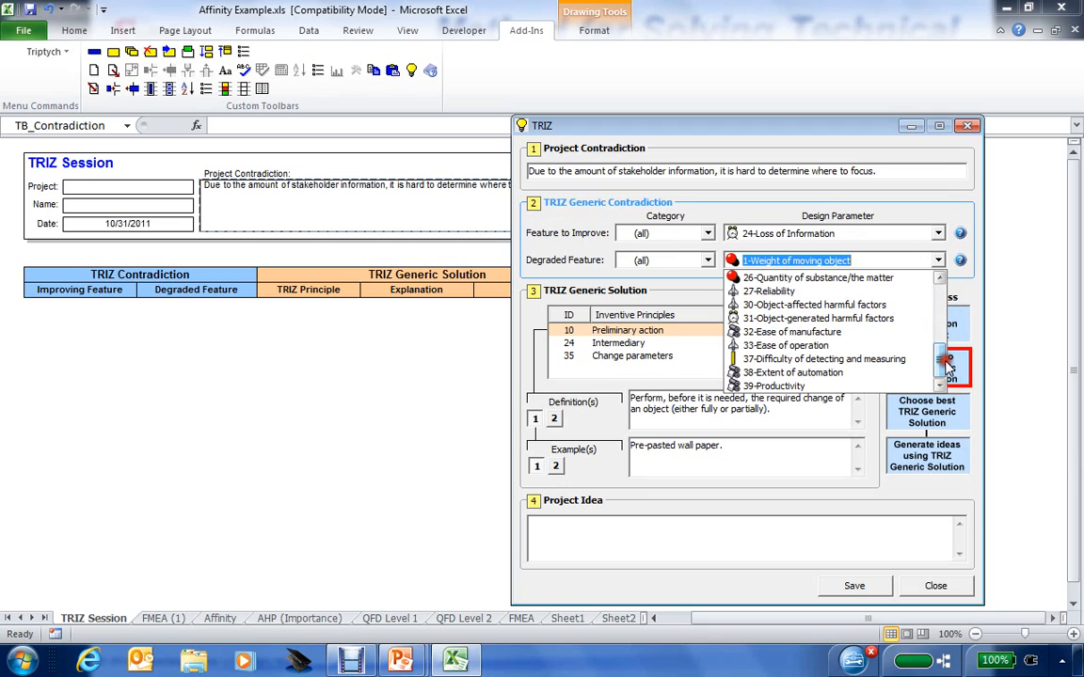
{"action": "left_click", "coordinate": [888, 360]}
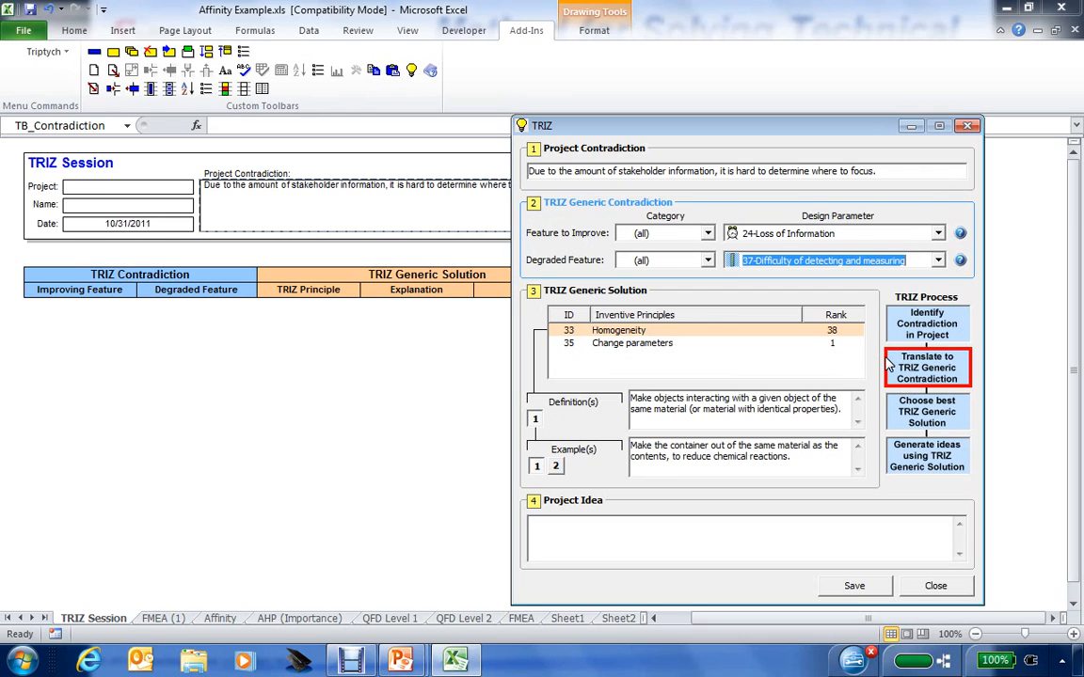
Display the definitions of the feature to improve and the degraded feature, arranged so that both can be read.
{"action": "left_click", "coordinate": [873, 233]}
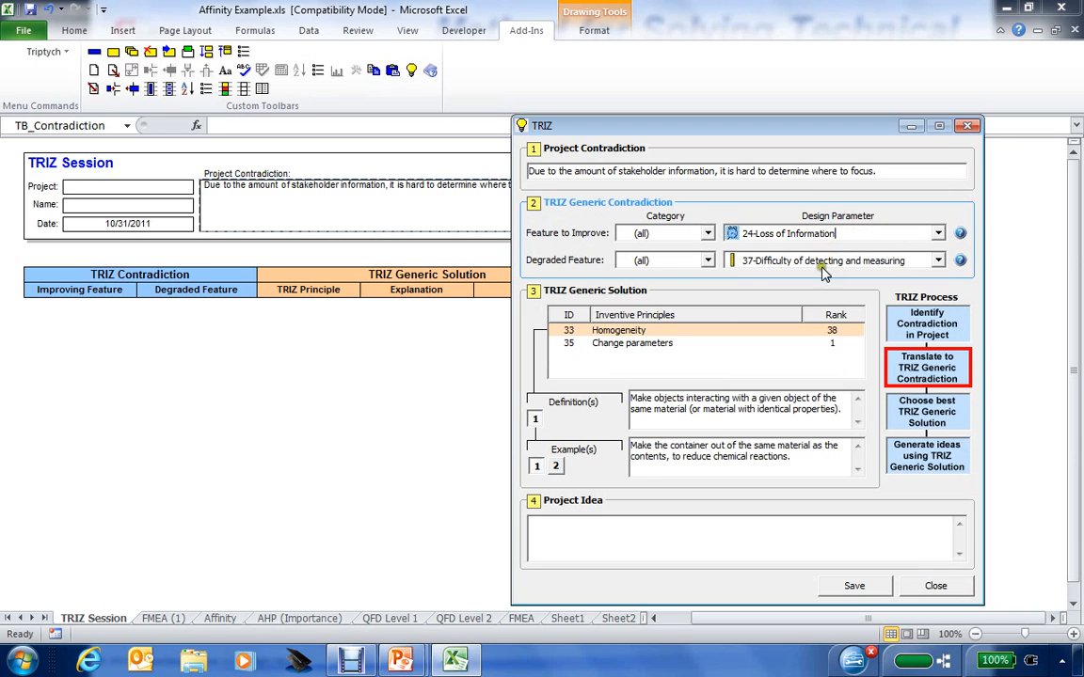
{"action": "left_click", "coordinate": [961, 235]}
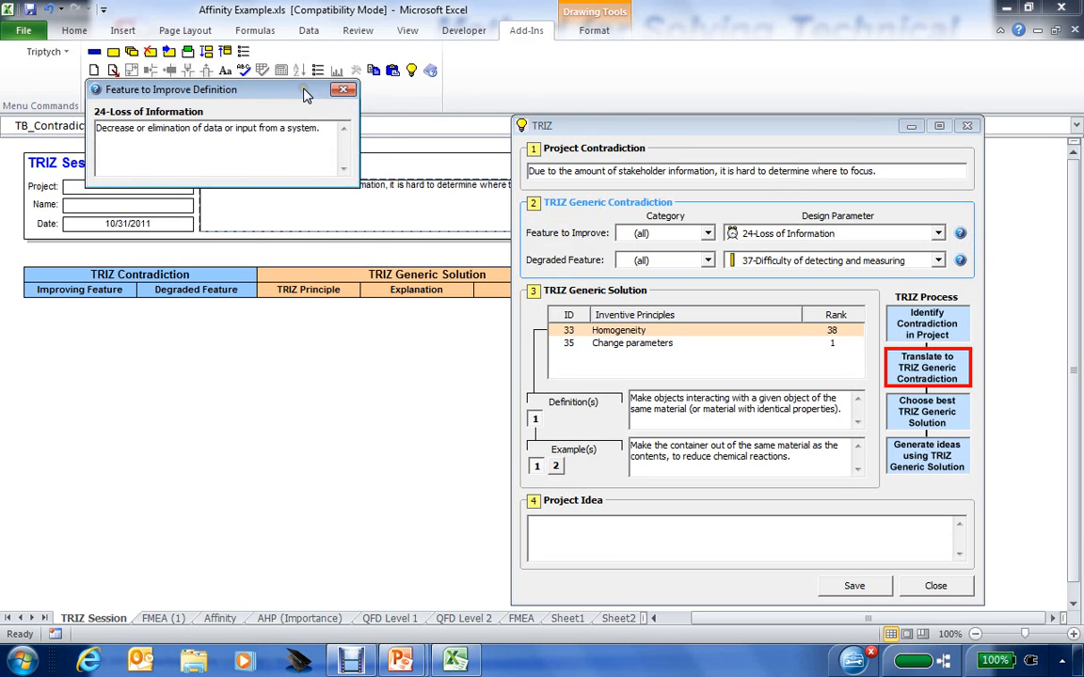
{"action": "left_click_drag", "start_coordinate": [304, 94], "coordinate": [308, 129]}
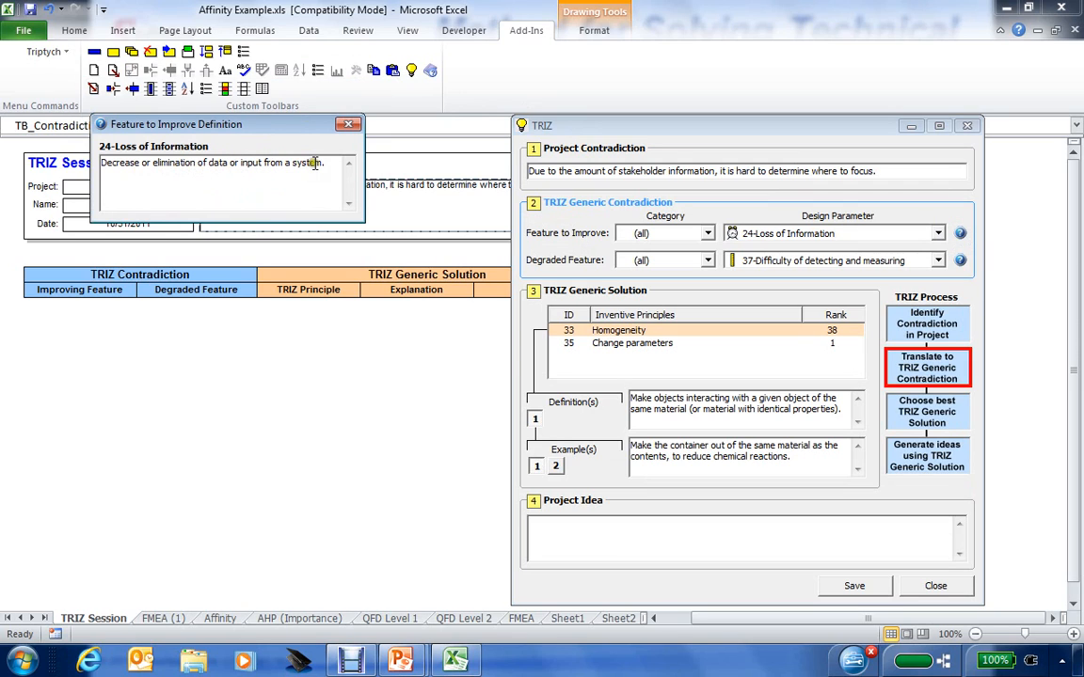
{"action": "left_click", "coordinate": [962, 262]}
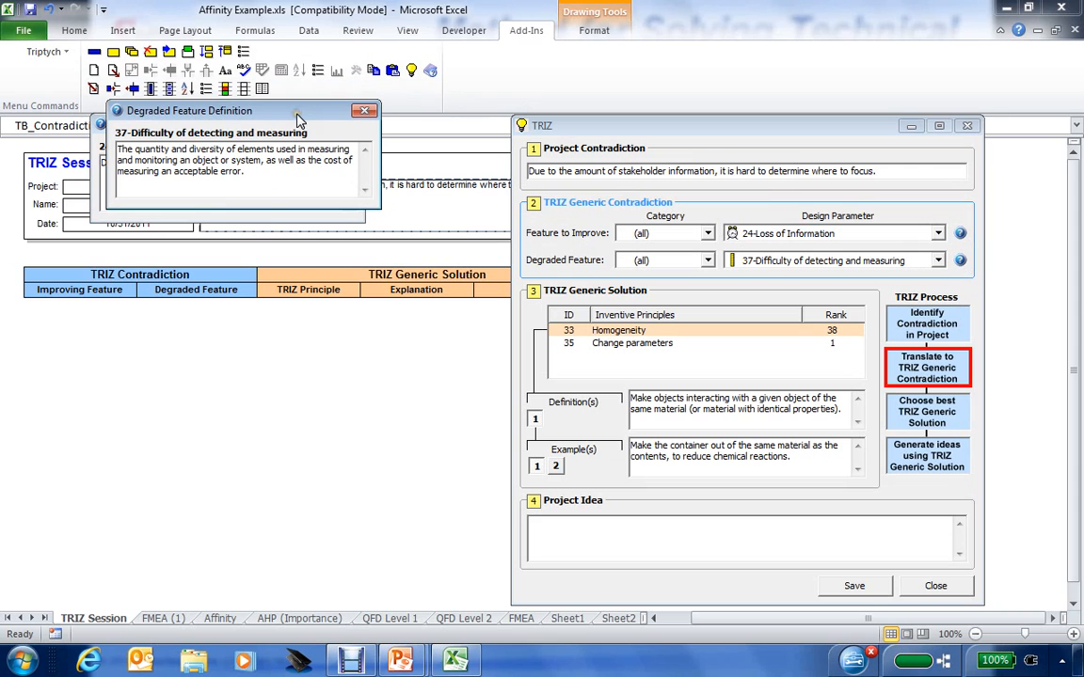
{"action": "left_click_drag", "start_coordinate": [297, 118], "coordinate": [276, 244]}
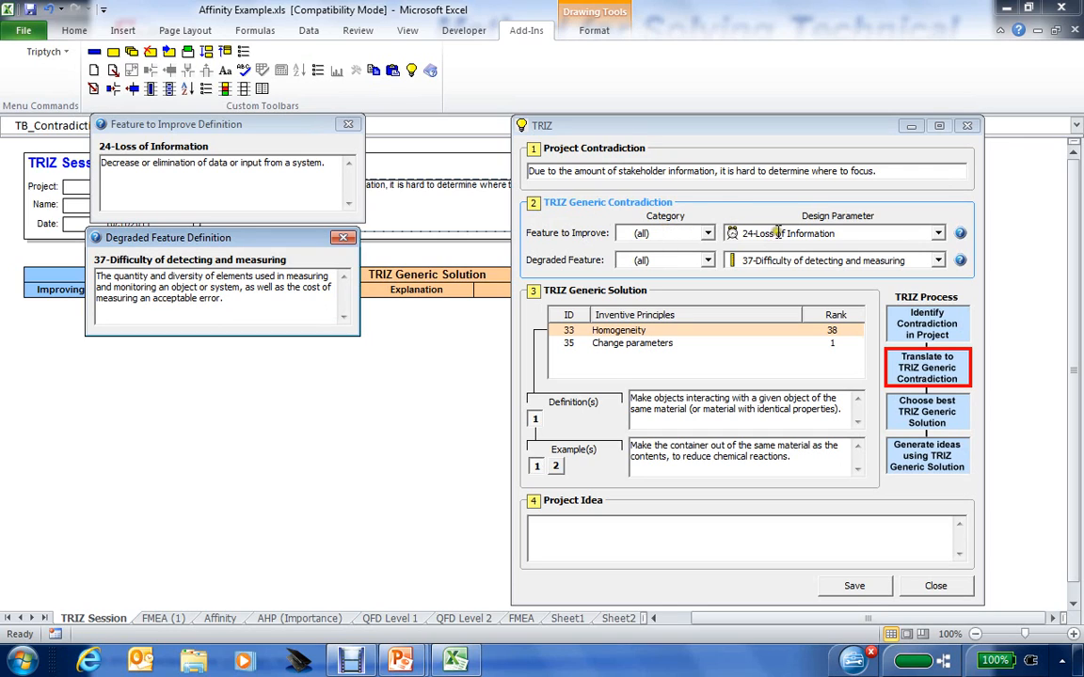
Compare the Change parameters and Homogeneity principles and review both Homogeneity examples, leaving Homogeneity and its first example selected.
{"action": "left_click", "coordinate": [642, 346]}
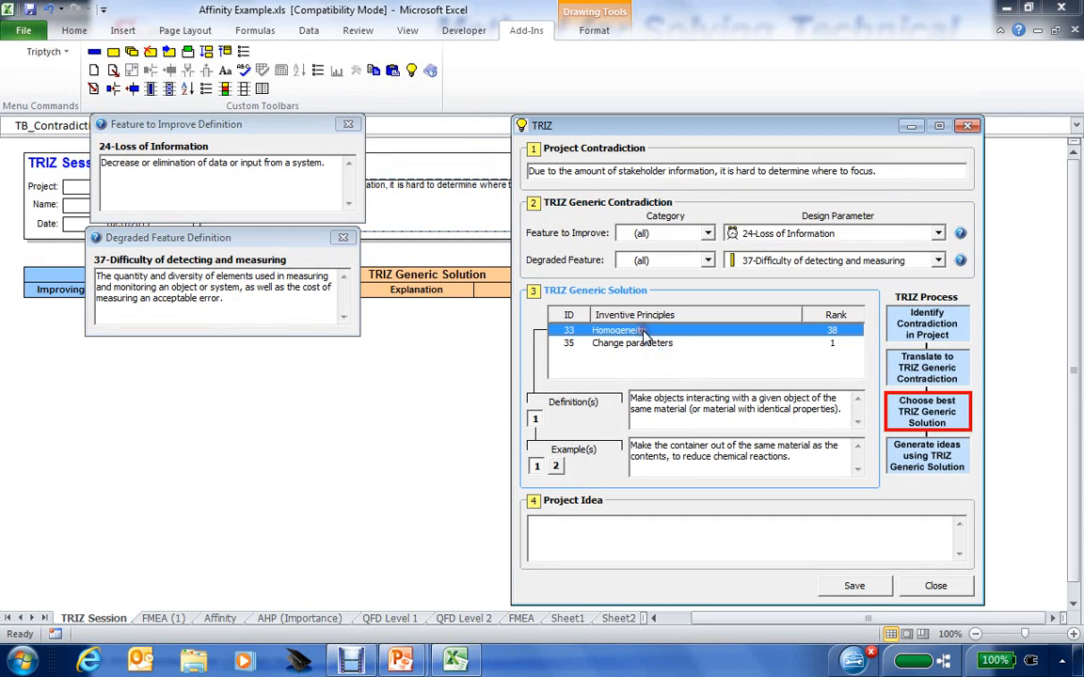
{"action": "left_click", "coordinate": [641, 346]}
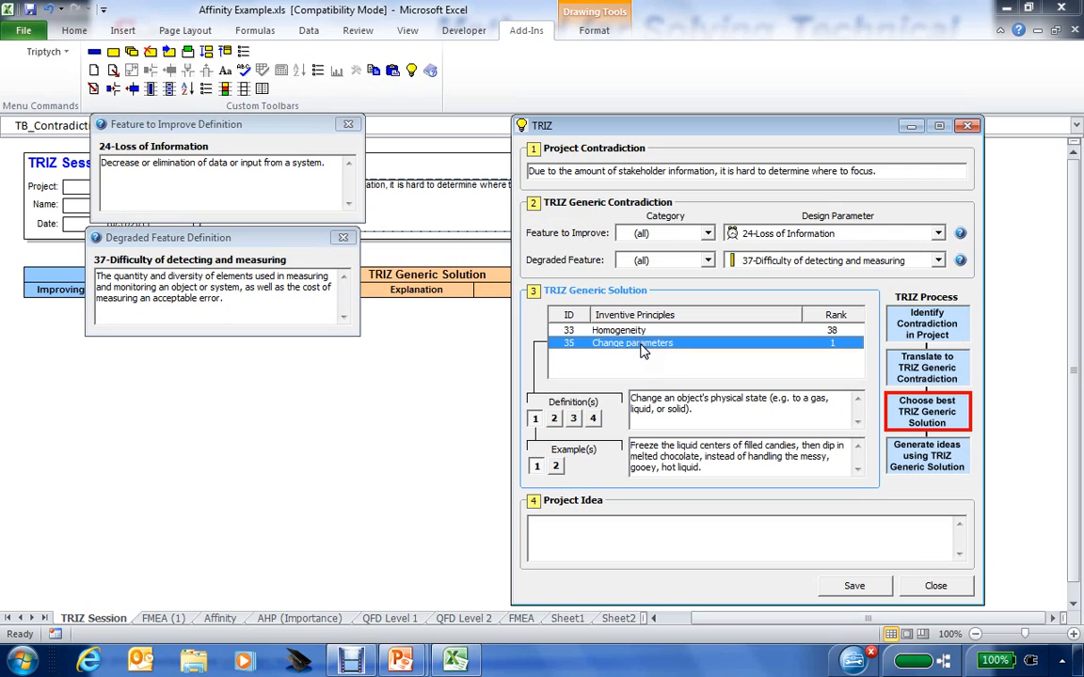
{"action": "left_click", "coordinate": [647, 331]}
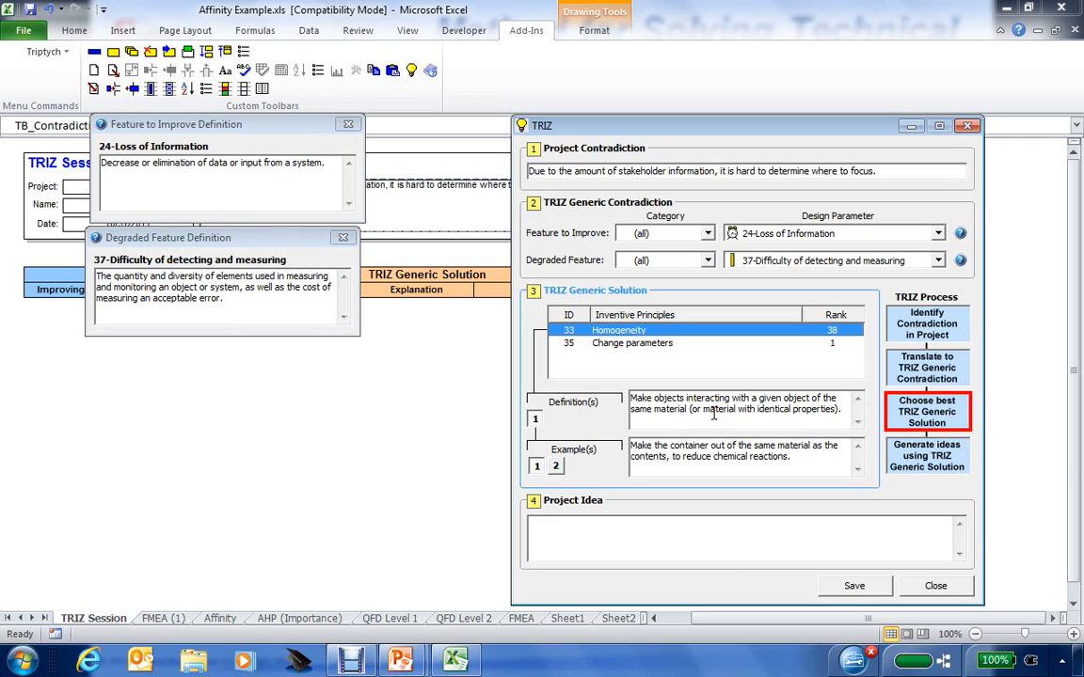
{"action": "left_click", "coordinate": [555, 466]}
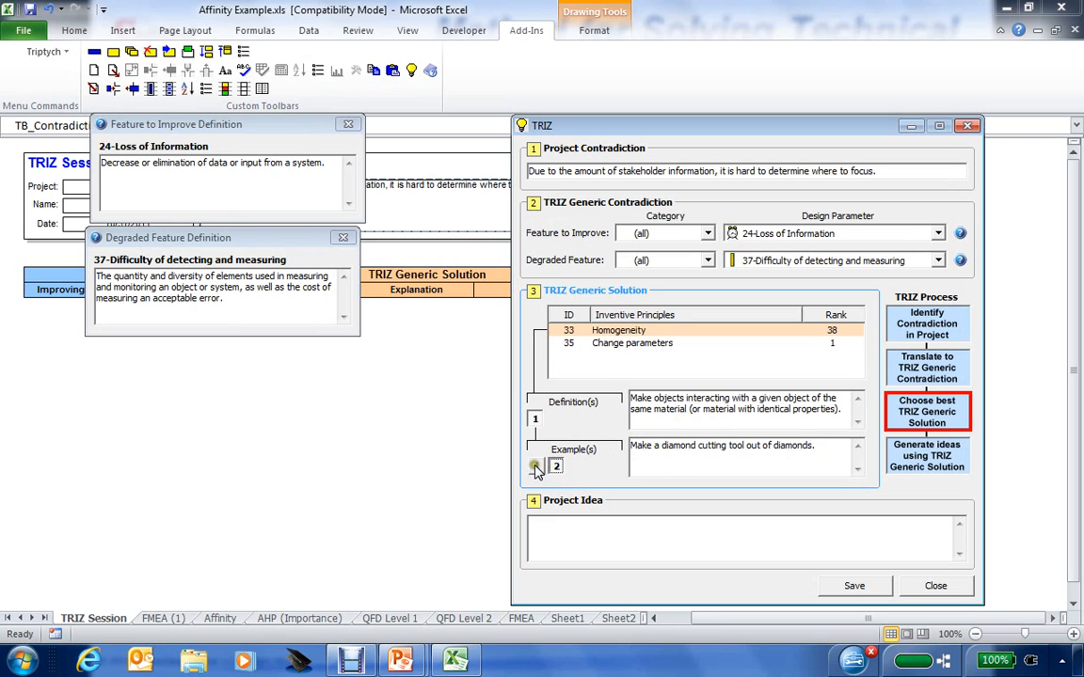
{"action": "left_click", "coordinate": [534, 468]}
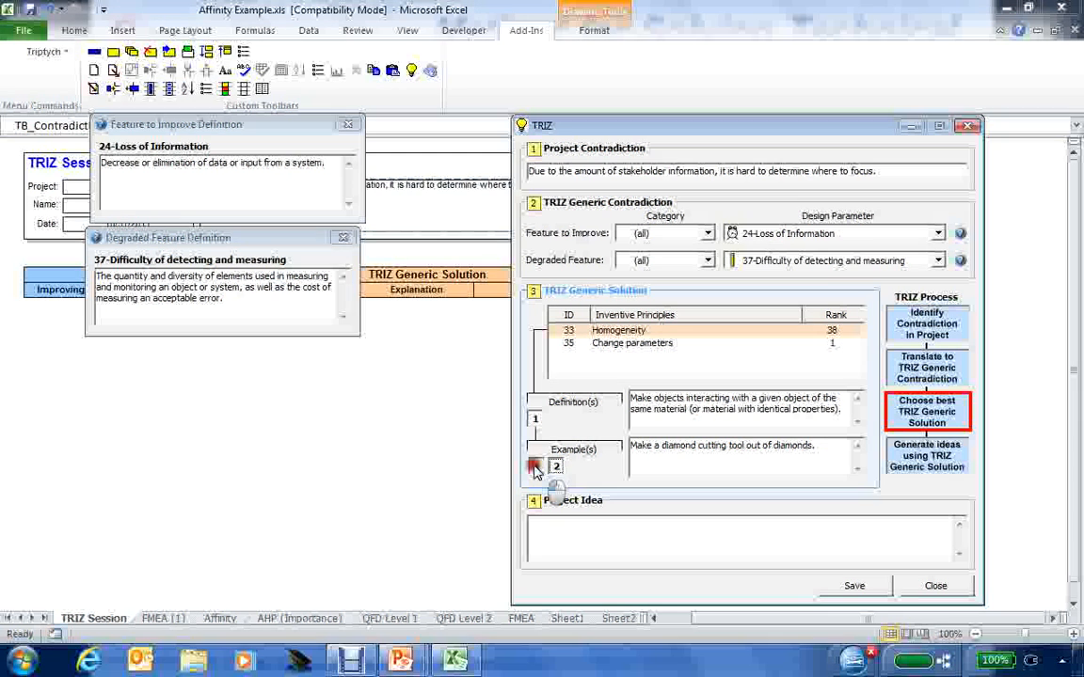
Enter the project idea "Group information in categories related to functions performed".
{"action": "left_click", "coordinate": [552, 529]}
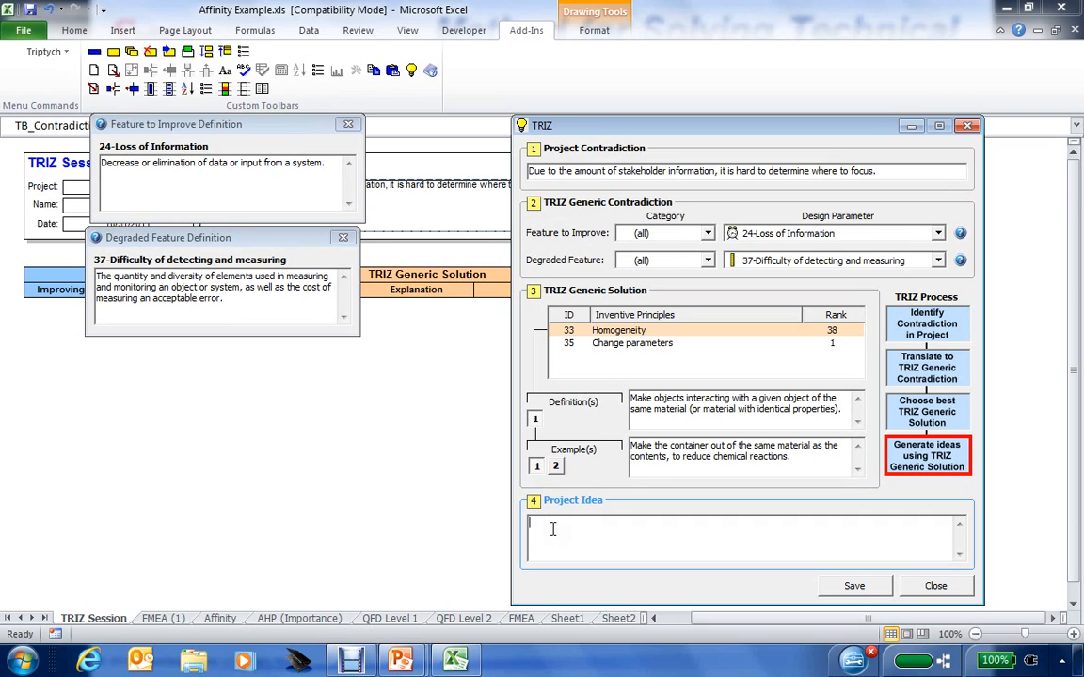
{"action": "type", "text": "Groupinfor"}
{"action": "type", "text": "ation"}
{"action": "key", "text": "BackSpace"}
{"action": "key", "text": "BackSpace"}
{"action": "key", "text": "BackSpace"}
{"action": "key", "text": "BackSpace"}
{"action": "key", "text": "BackSpace"}
{"action": "type", "text": "mation in categories relat"}
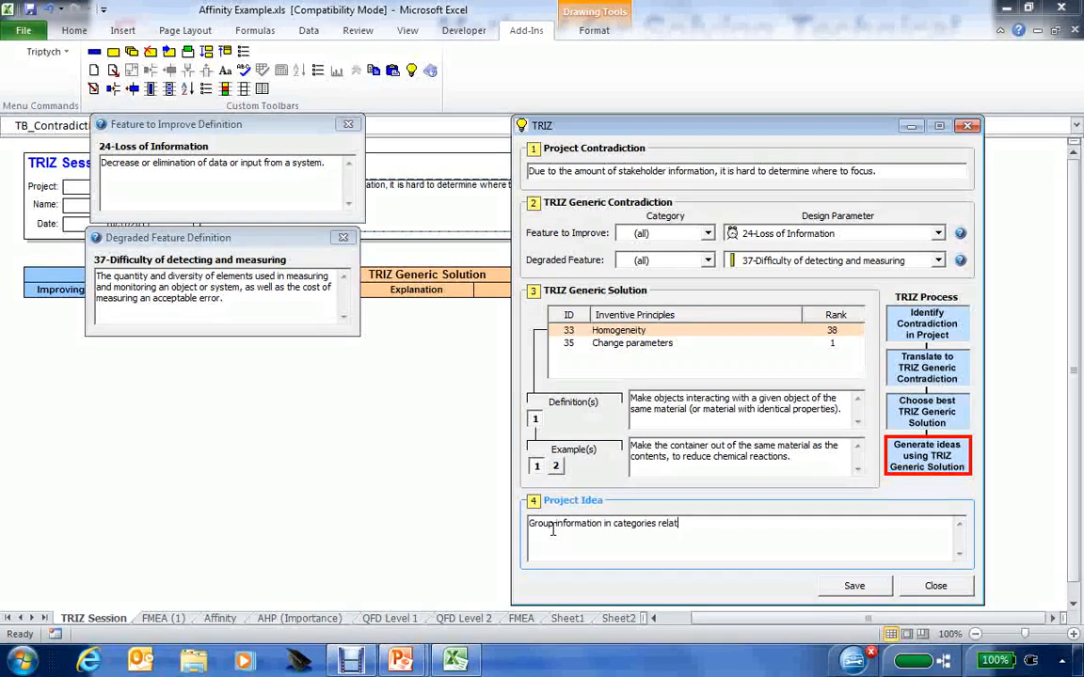
{"action": "type", "text": "ed to functions pe"}
{"action": "type", "text": "rformed"}
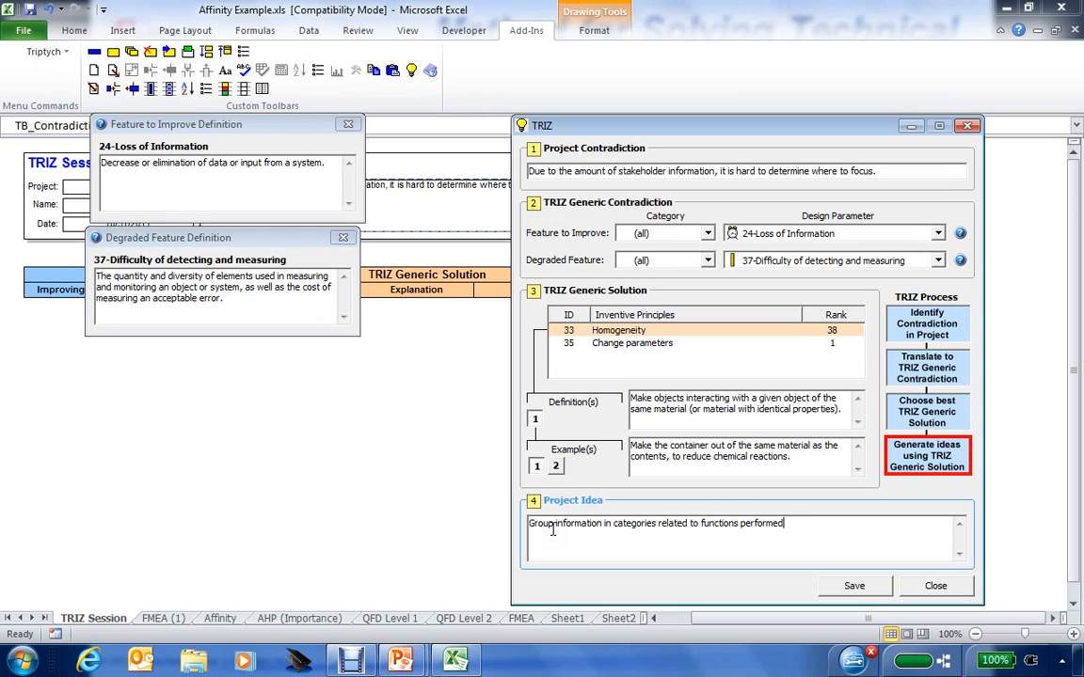
Close both feature definition windows and save the project idea to the TRIZ Session worksheet.
{"action": "left_click", "coordinate": [342, 237]}
{"action": "left_click", "coordinate": [347, 124]}
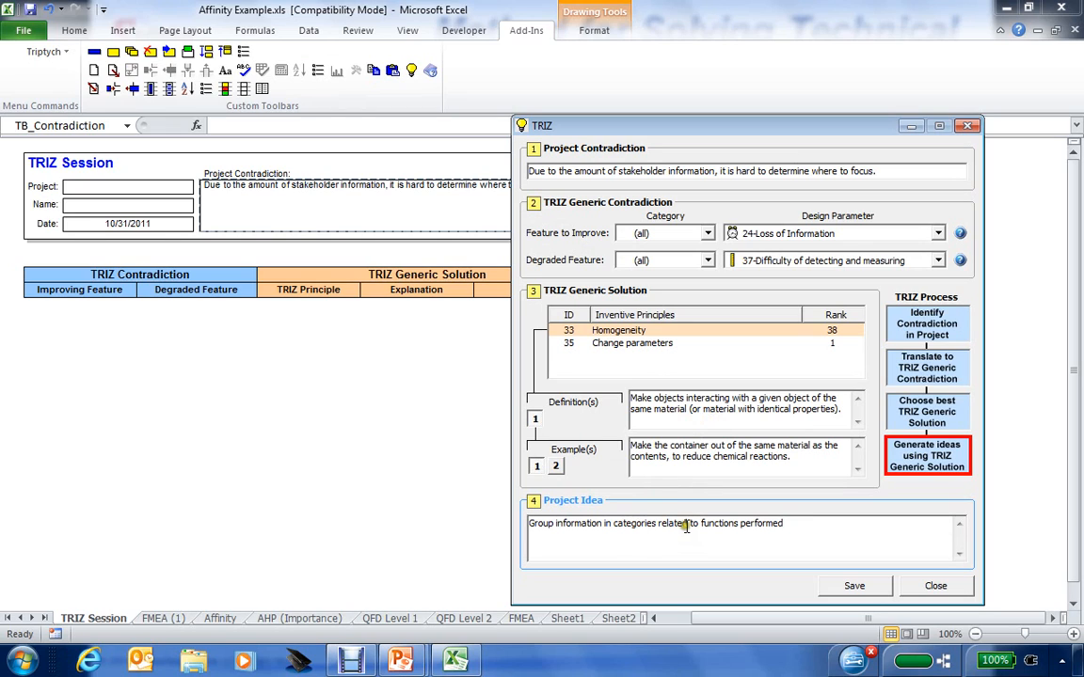
{"action": "left_click", "coordinate": [779, 535]}
{"action": "left_click", "coordinate": [854, 586]}
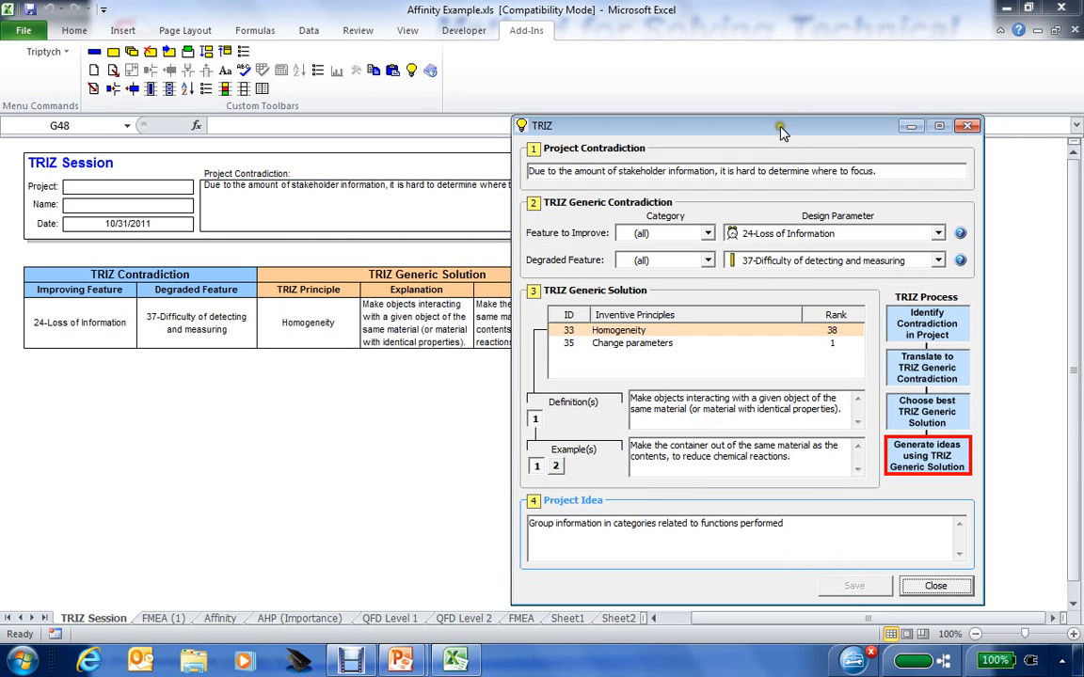
{"action": "left_click_drag", "start_coordinate": [781, 128], "coordinate": [543, 371]}
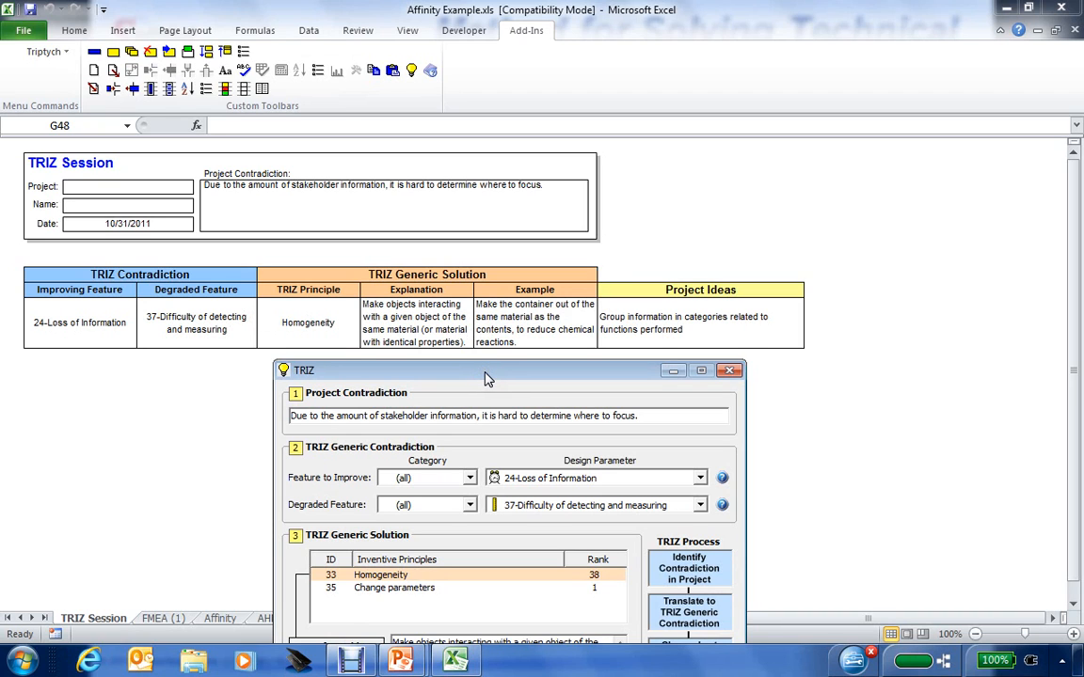
{"action": "left_click_drag", "start_coordinate": [487, 379], "coordinate": [678, 107]}
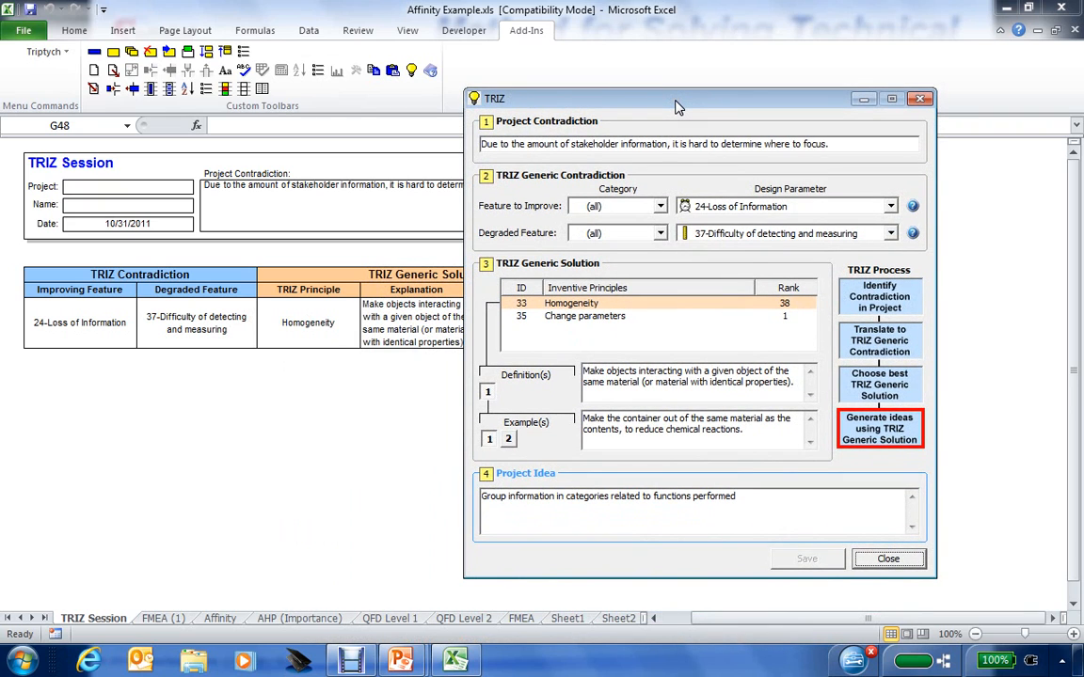
Select the Change parameters principle, review its four definitions, and choose the second definition about concentration or consistency.
{"action": "left_click", "coordinate": [567, 320]}
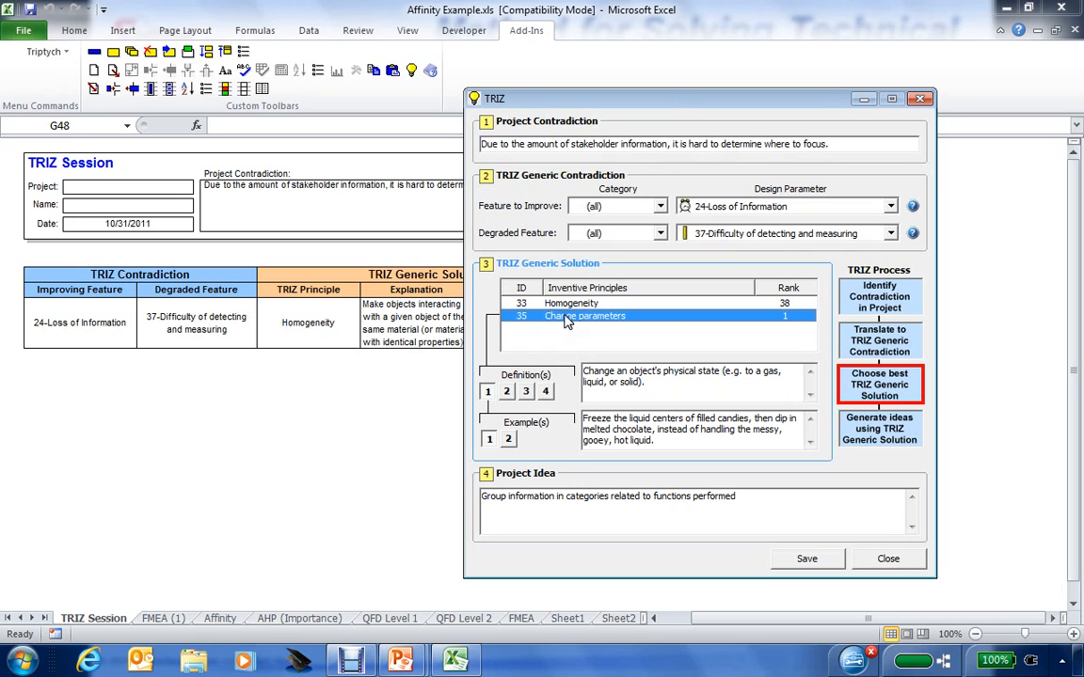
{"action": "left_click", "coordinate": [507, 392]}
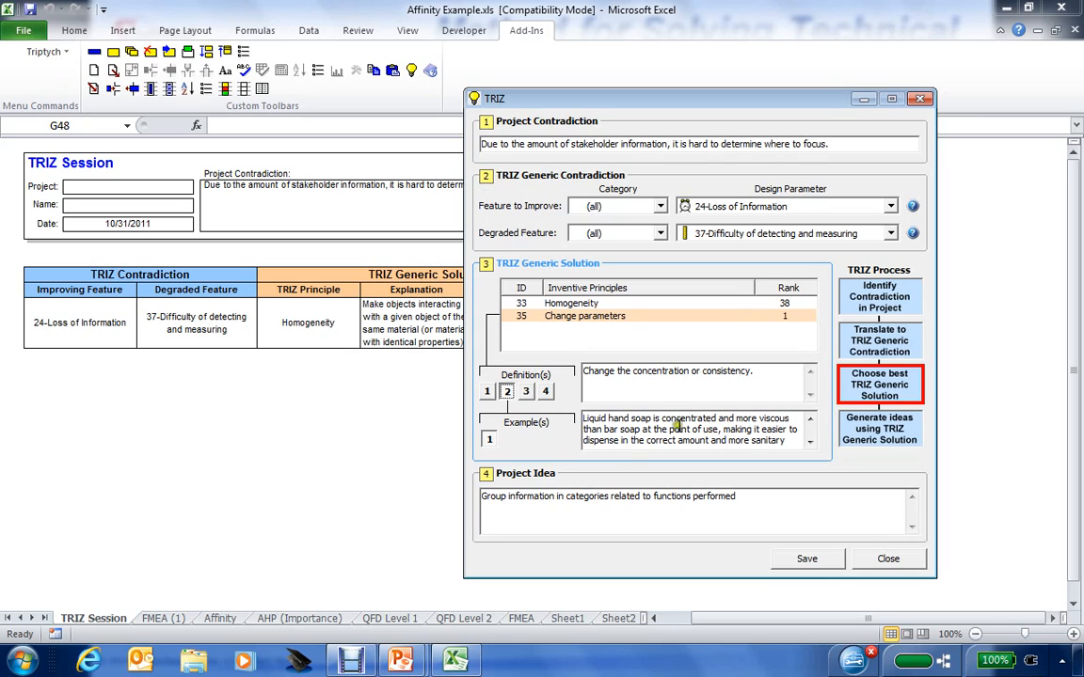
{"action": "left_click", "coordinate": [525, 391]}
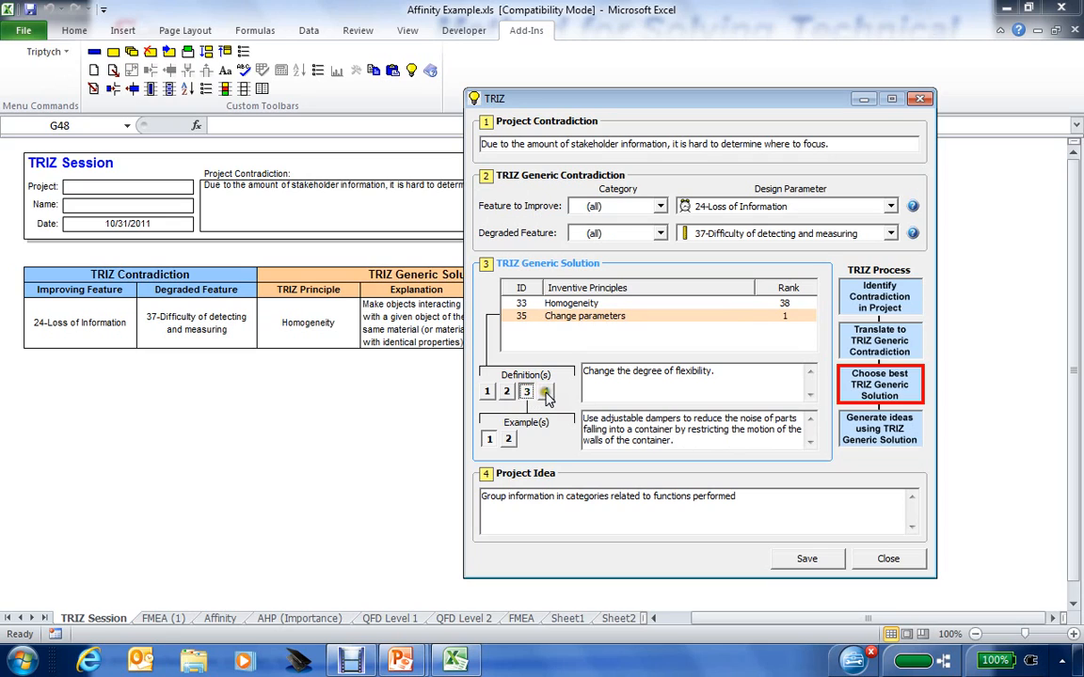
{"action": "left_click", "coordinate": [545, 392]}
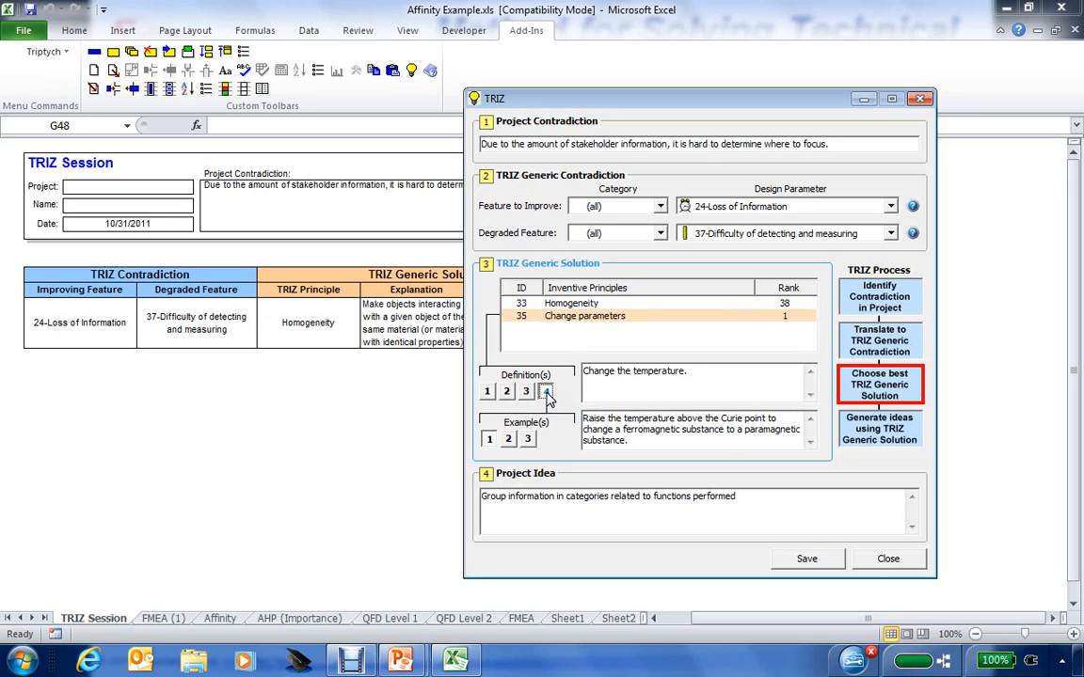
{"action": "left_click", "coordinate": [487, 391]}
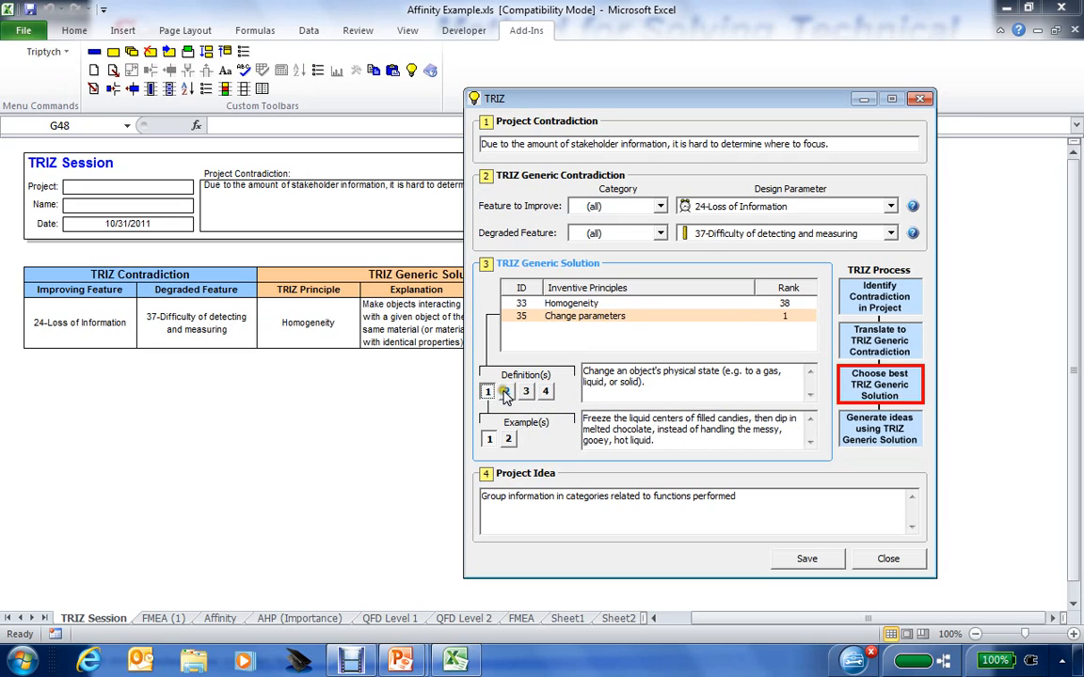
{"action": "left_click", "coordinate": [506, 393]}
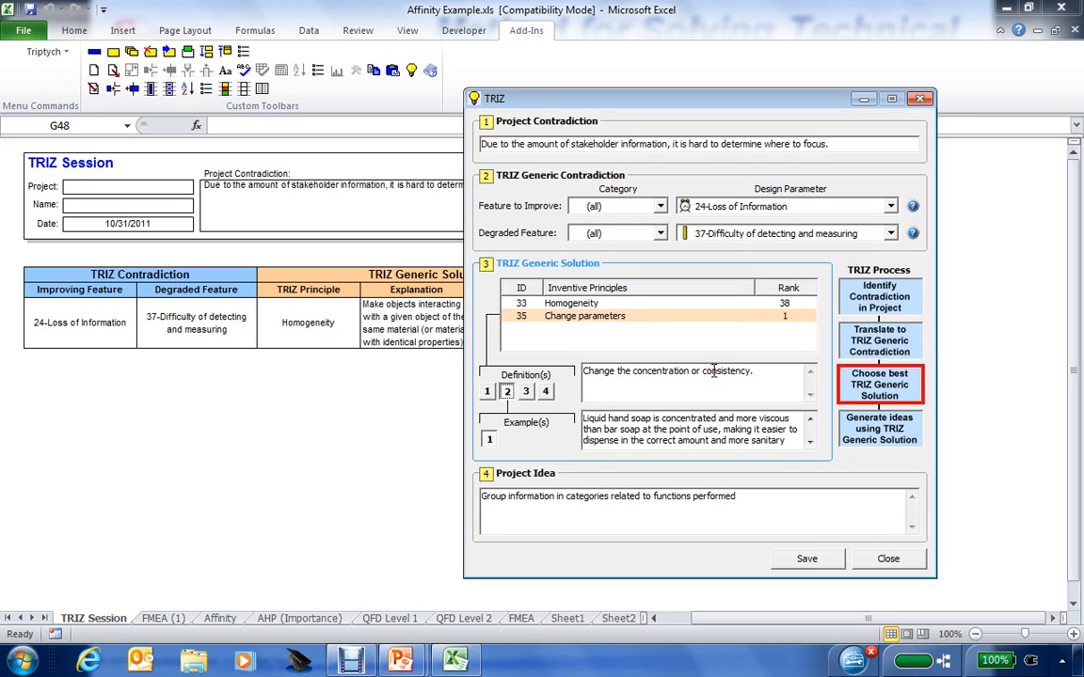
Replace the project idea with "Group information in categories related to either parts of the product (inputs, outputs, etc.) or the complete product (cost, power, schedule, etc.)".
{"action": "left_click", "coordinate": [743, 497]}
{"action": "left_click_drag", "start_coordinate": [742, 497], "coordinate": [483, 496]}
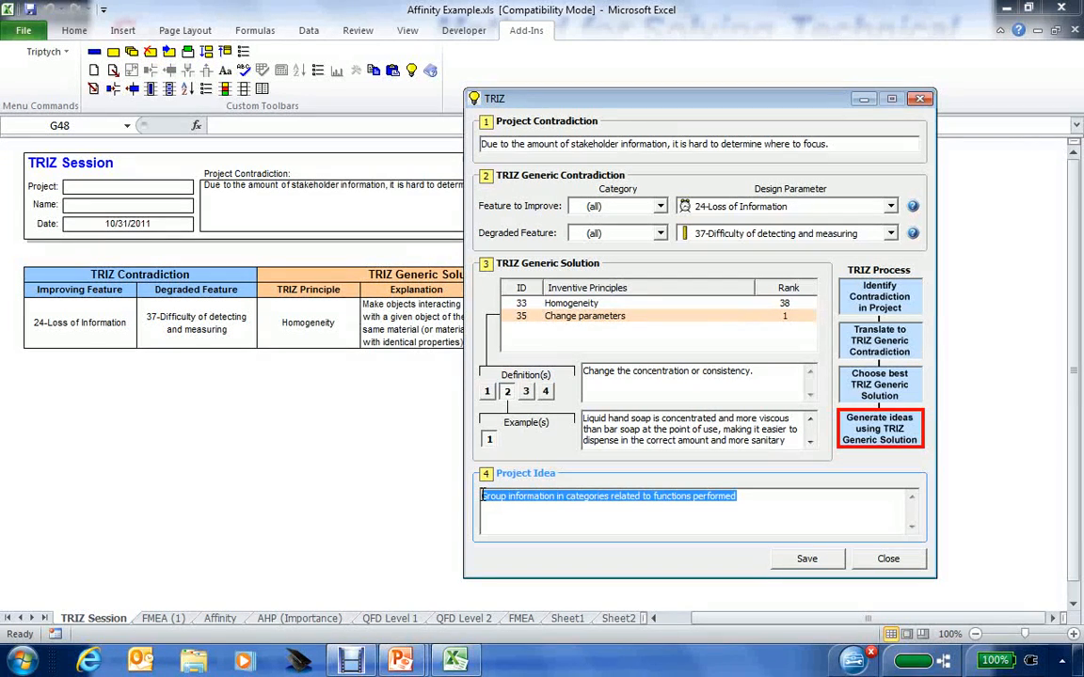
{"action": "key", "text": "BackSpace"}
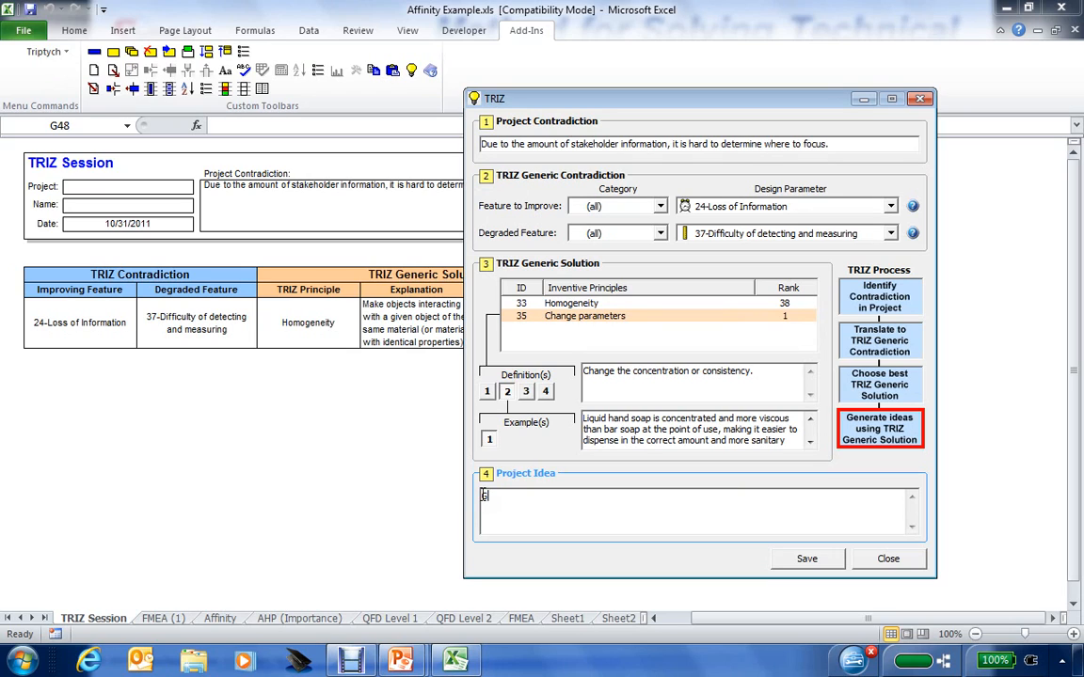
{"action": "type", "text": "Group information in categorie"}
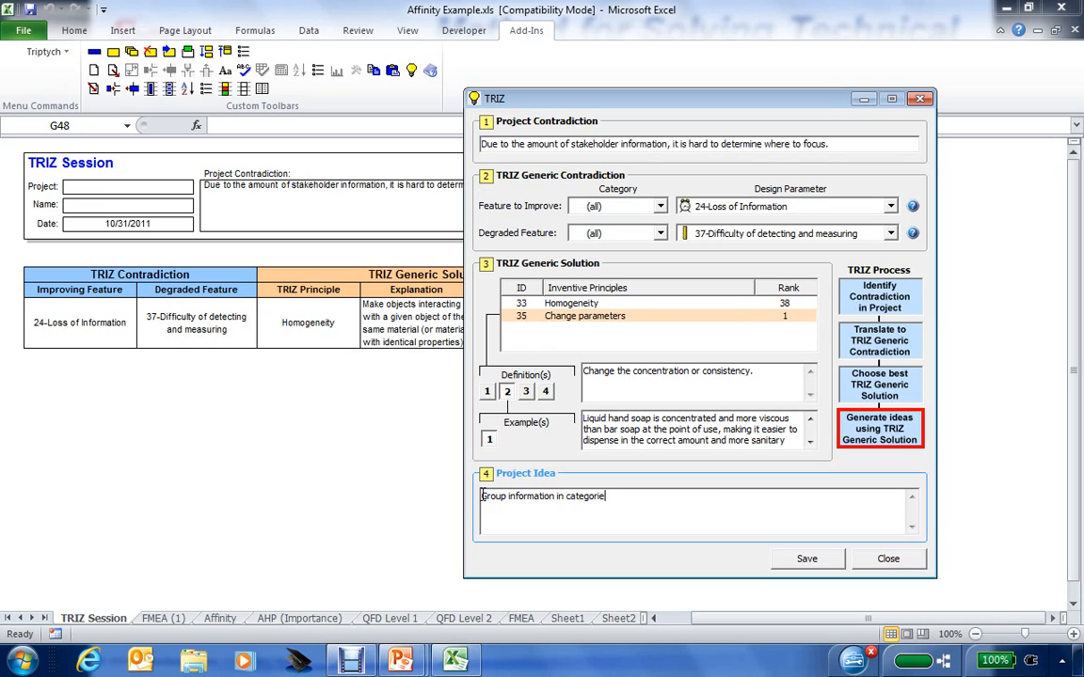
{"action": "type", "text": "s related to either parts of the product"}
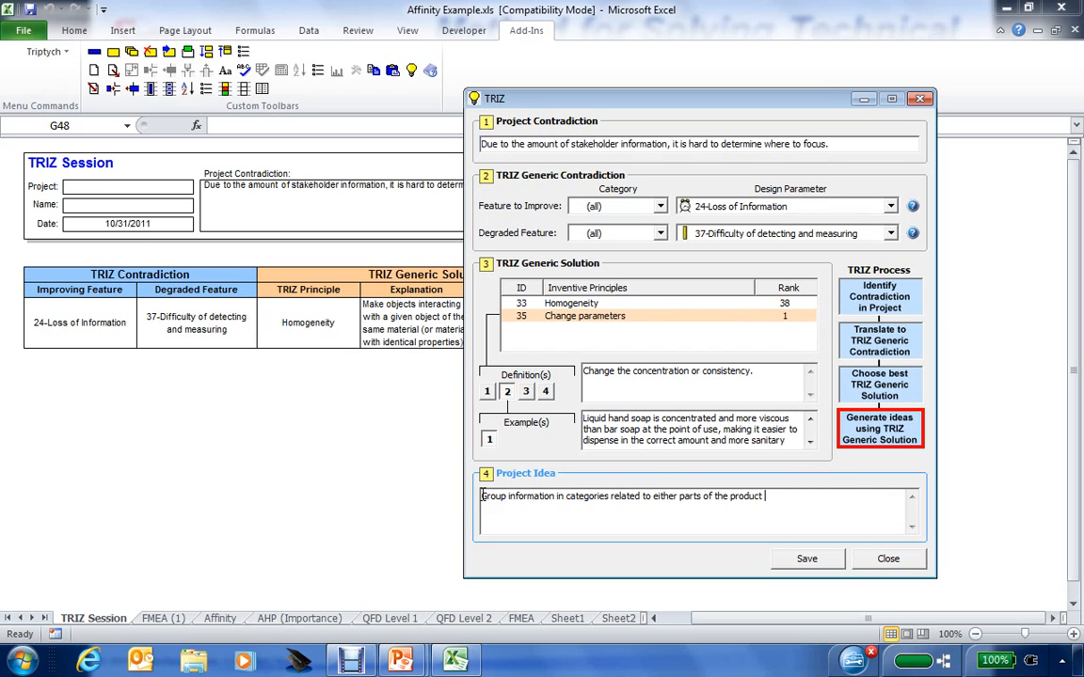
{"action": "type", "text": " (inputs, outputs, etc.) or the"}
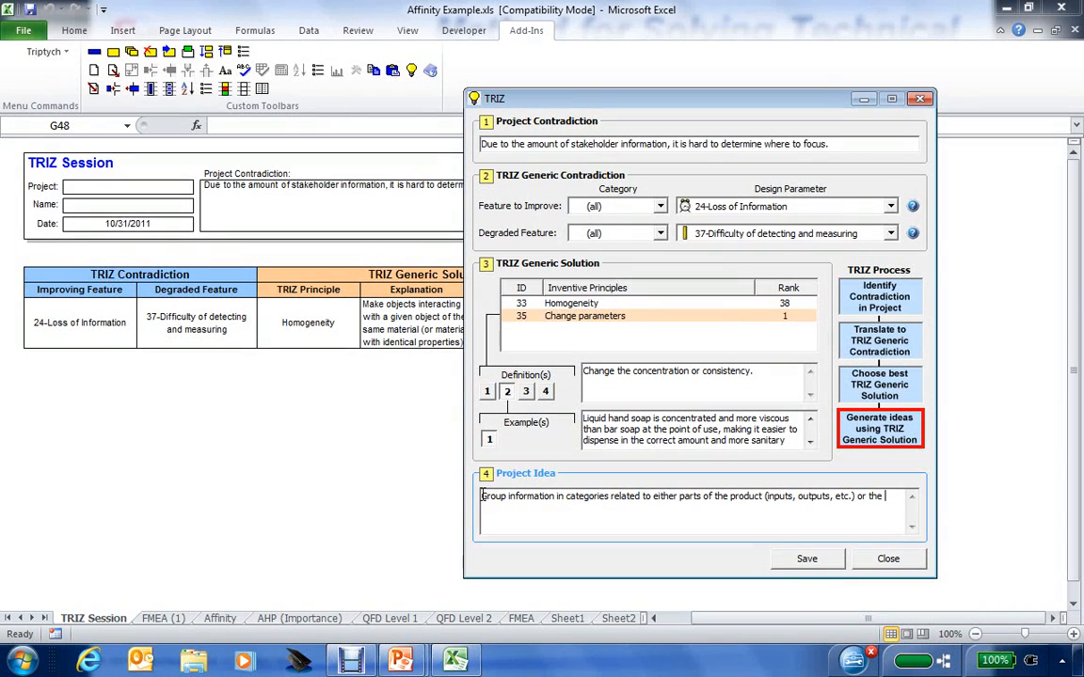
{"action": "type", "text": "complete product (cost, power,"}
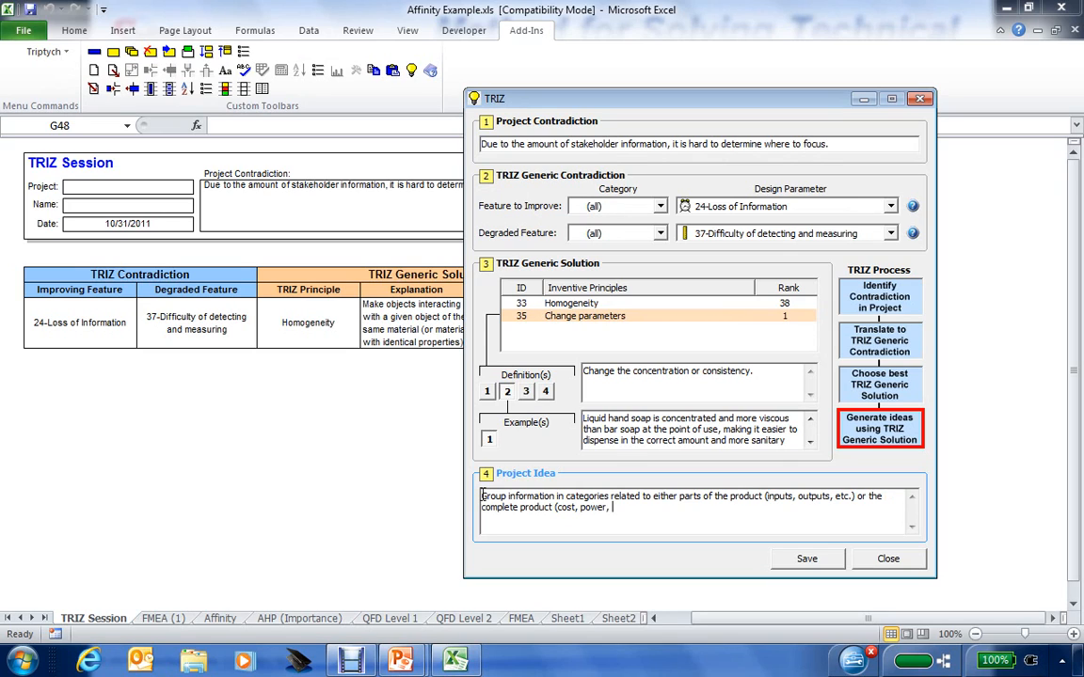
{"action": "type", "text": " schedule, etc.)"}
Save the project idea and review the recorded ideas on the TRIZ Session worksheet.
{"action": "left_click", "coordinate": [806, 558]}
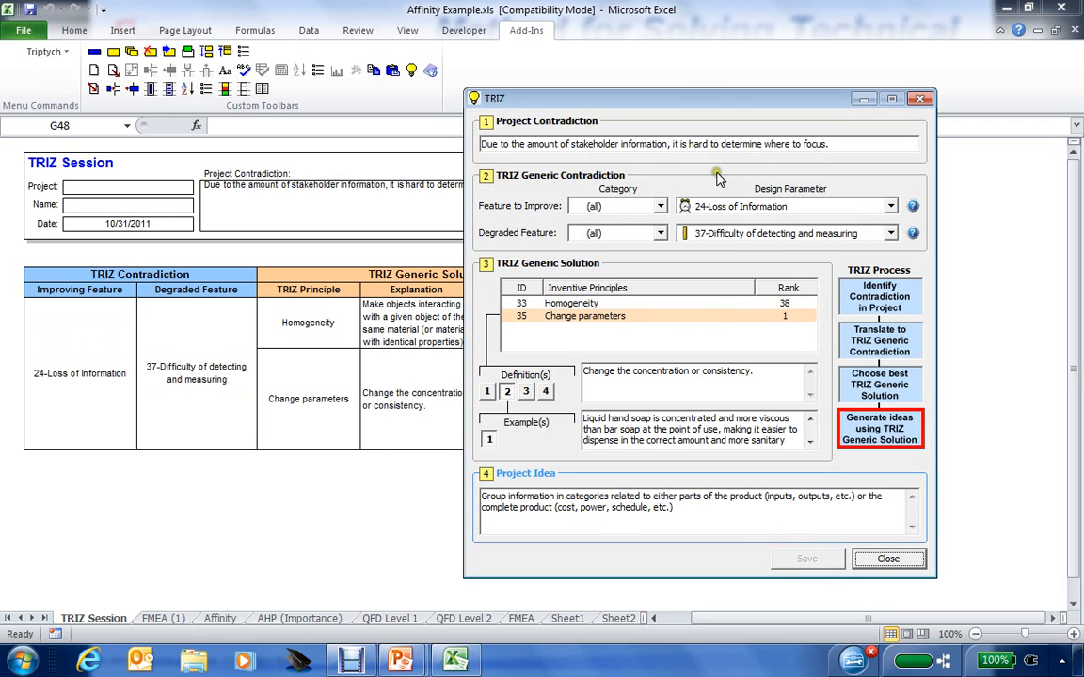
{"action": "left_click_drag", "start_coordinate": [704, 102], "coordinate": [443, 479]}
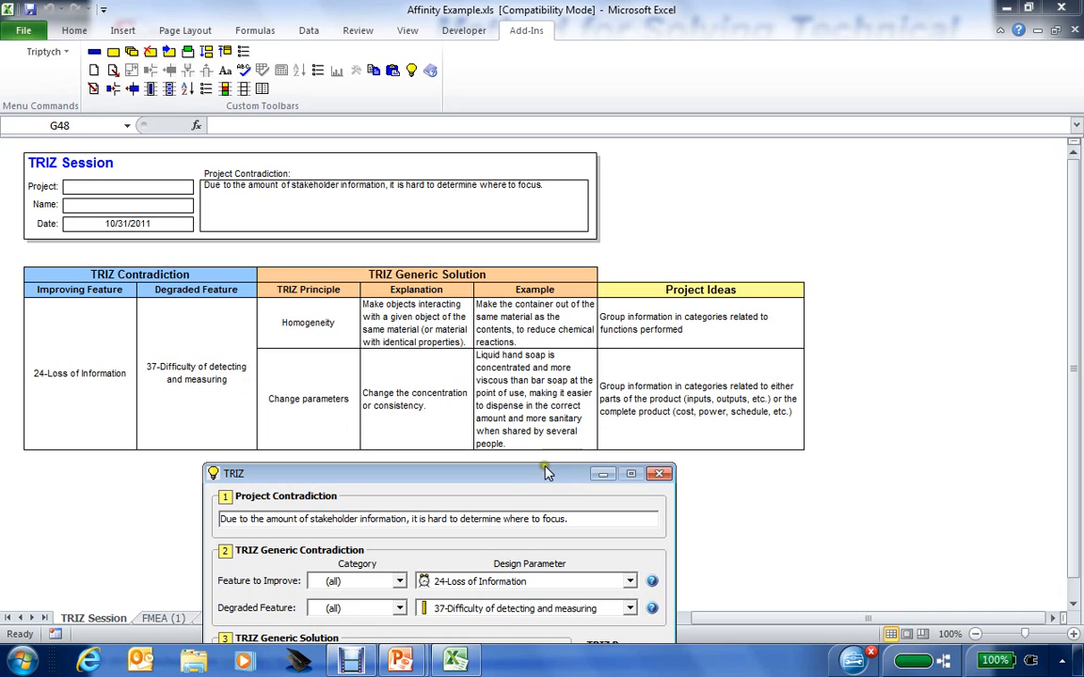
{"action": "left_click_drag", "start_coordinate": [537, 475], "coordinate": [811, 115]}
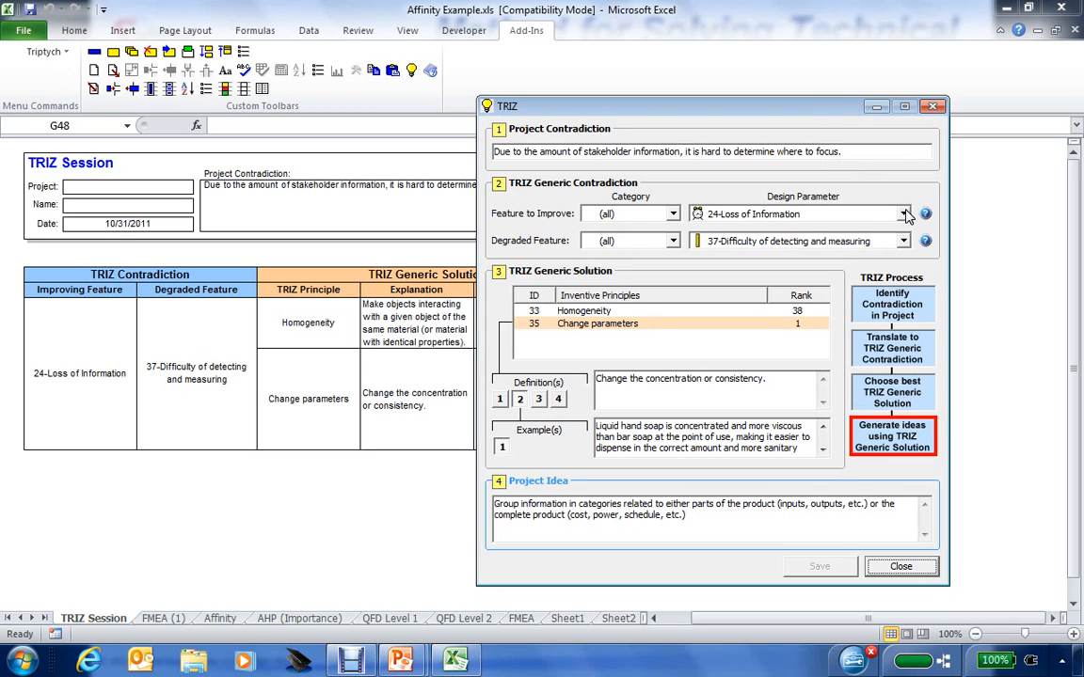
Set the feature to improve to 26-Quantity of substance/the matter and read its definition.
{"action": "left_click", "coordinate": [903, 214]}
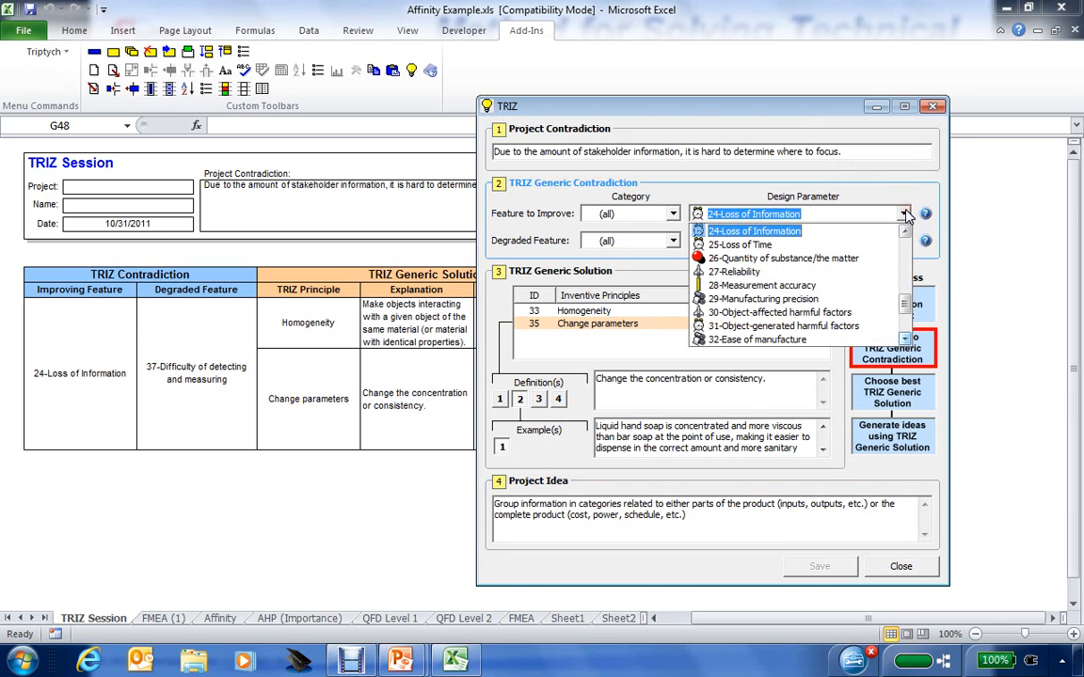
{"action": "left_click", "coordinate": [782, 258]}
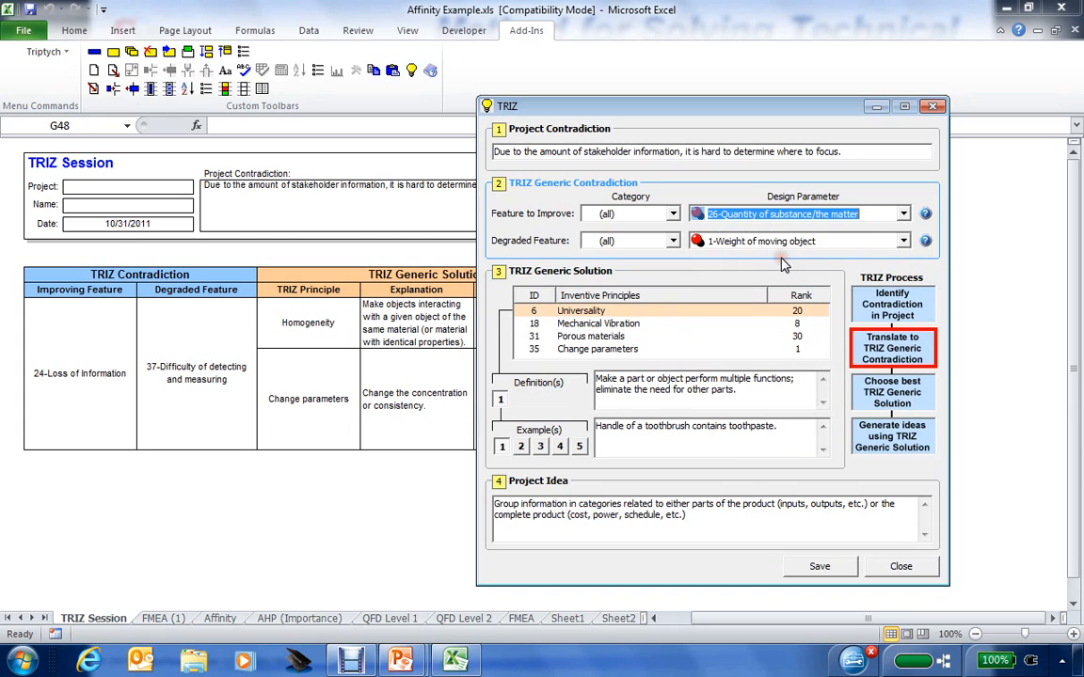
{"action": "left_click", "coordinate": [924, 214]}
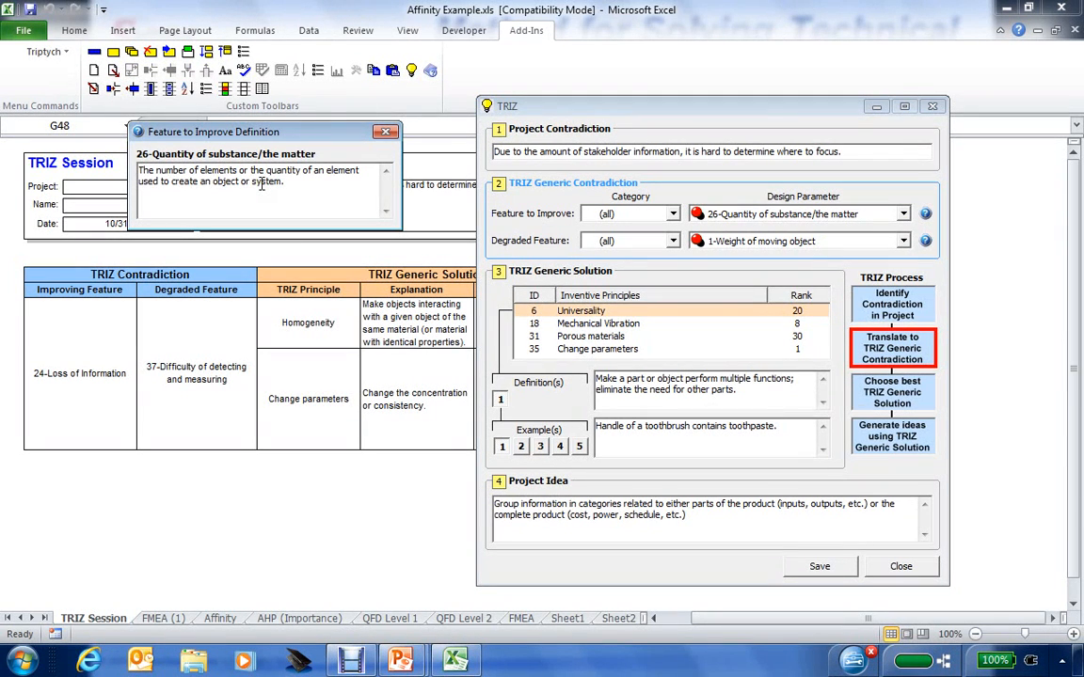
{"action": "left_click", "coordinate": [388, 134]}
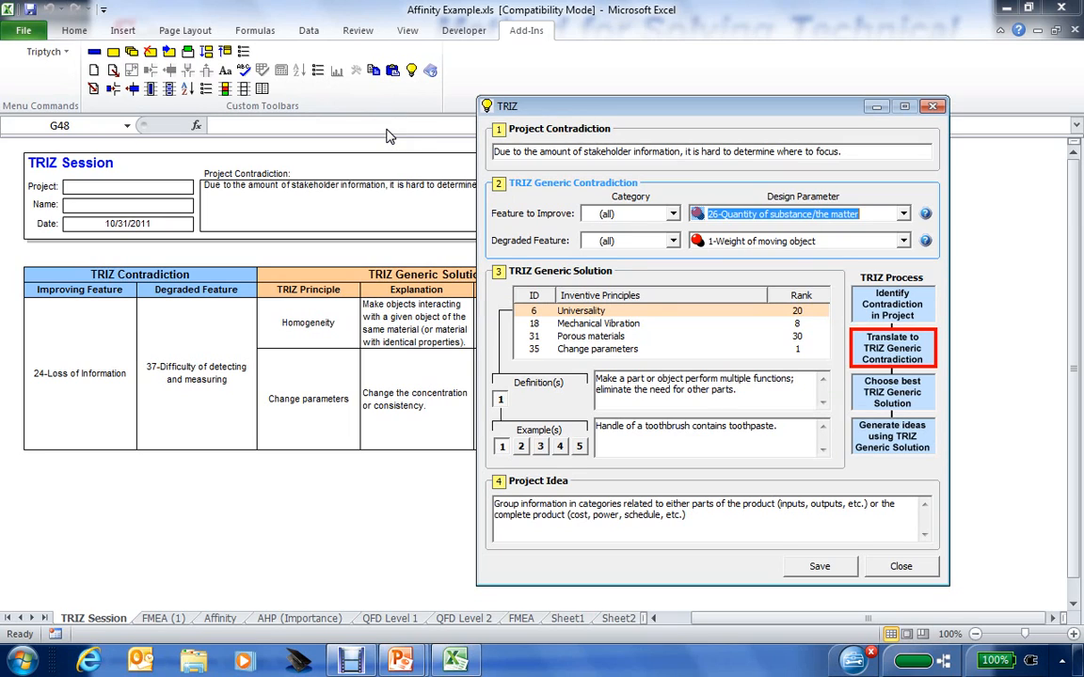
Set the degraded feature to 37-Difficulty of detecting and measuring and select the second definition of the Mechanical Vibration principle.
{"action": "left_click", "coordinate": [904, 241]}
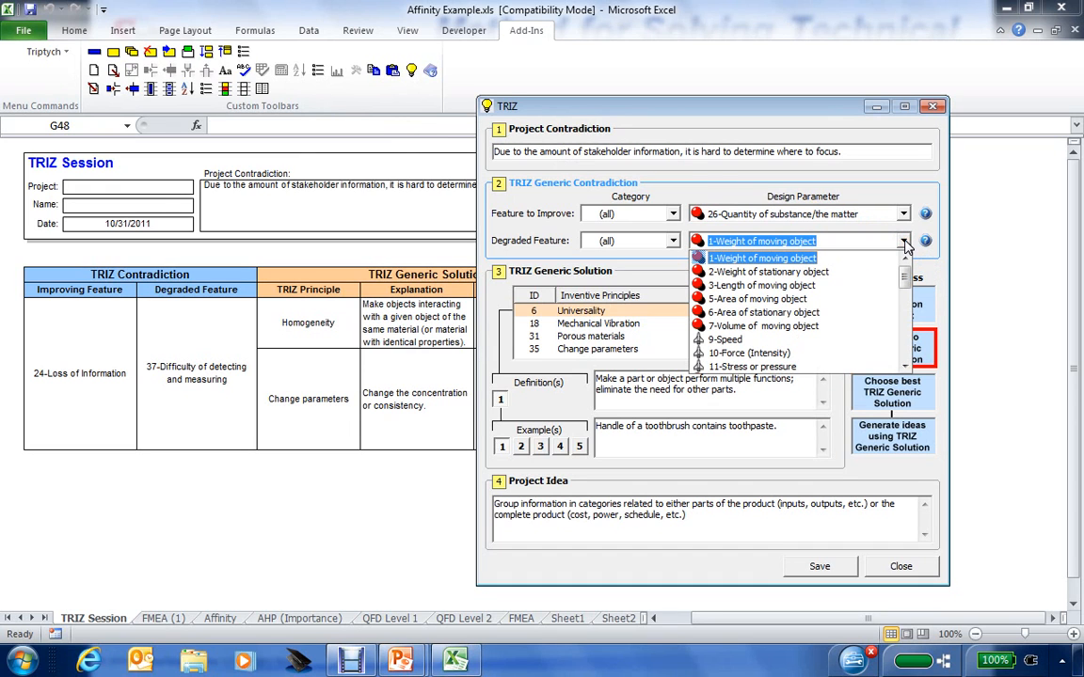
{"action": "left_click", "coordinate": [906, 350]}
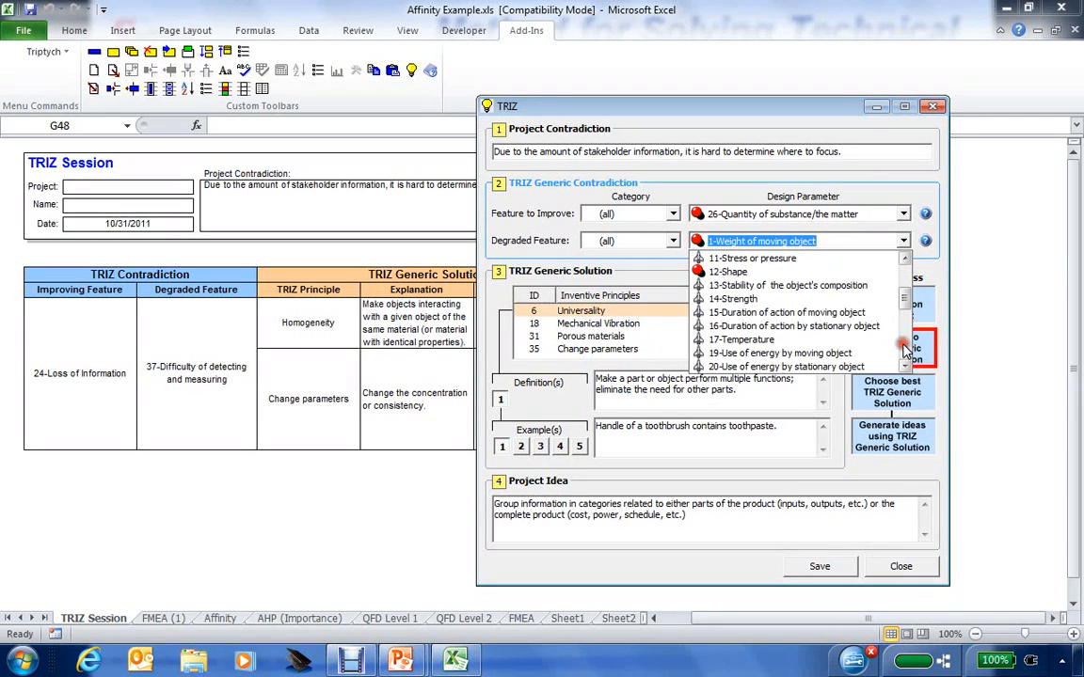
{"action": "left_click", "coordinate": [906, 350]}
{"action": "left_click", "coordinate": [905, 350]}
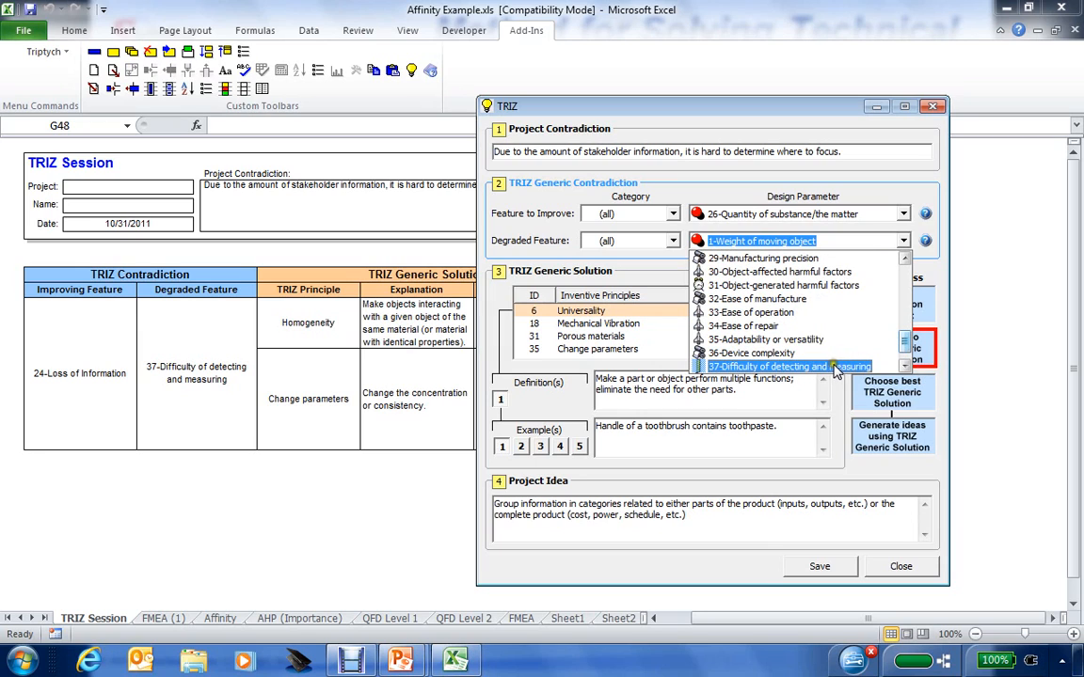
{"action": "left_click", "coordinate": [832, 367]}
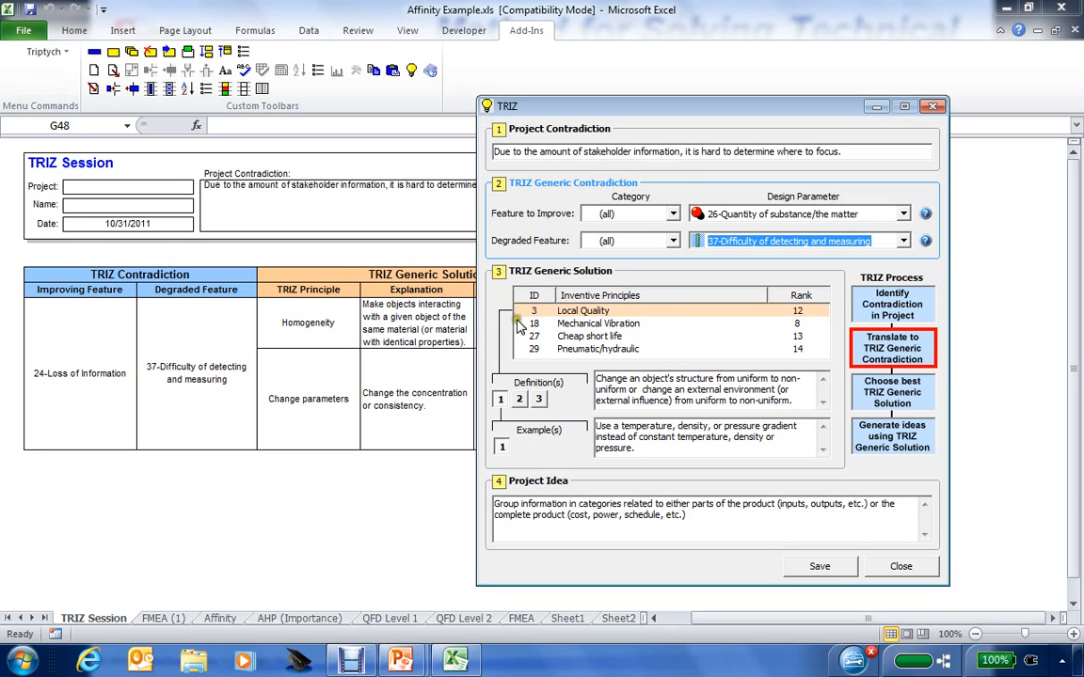
{"action": "left_click", "coordinate": [581, 324]}
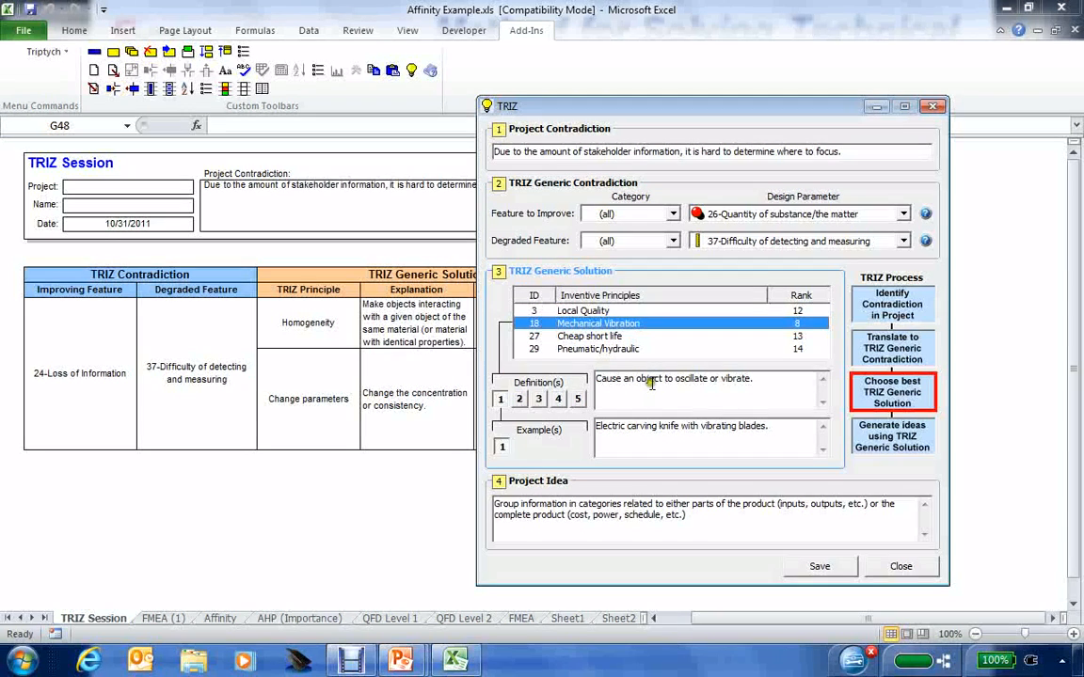
{"action": "left_click", "coordinate": [519, 399]}
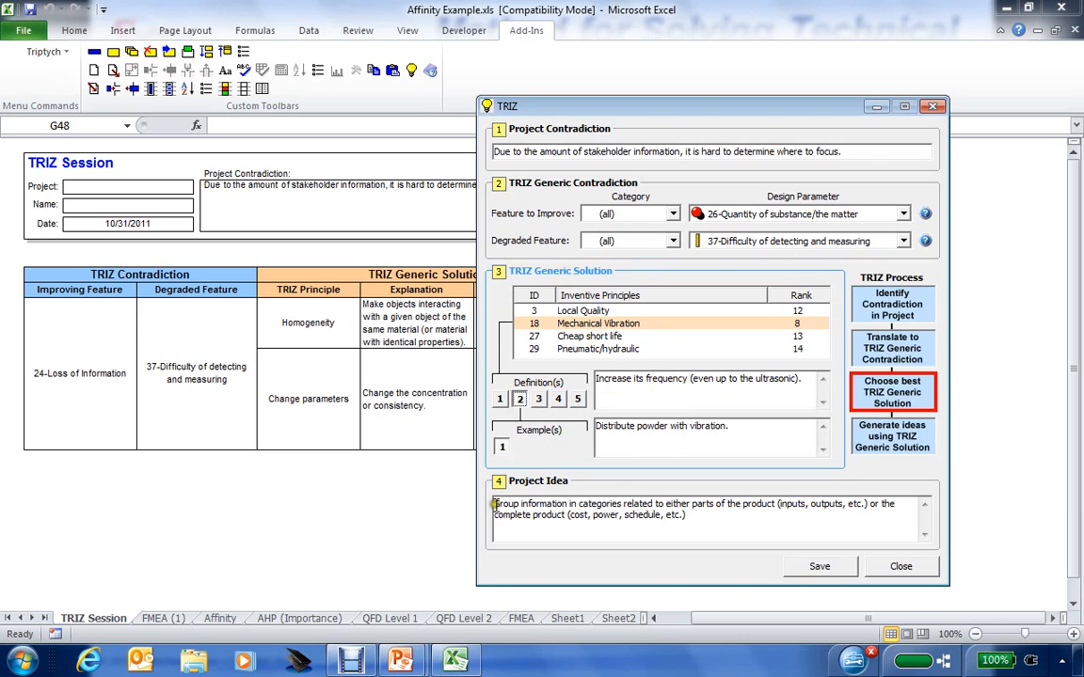
Enter and save the project idea "Study a small group of information for a short period of time, summarize, and then move on to another group of information.".
{"action": "left_click_drag", "start_coordinate": [495, 505], "coordinate": [686, 517]}
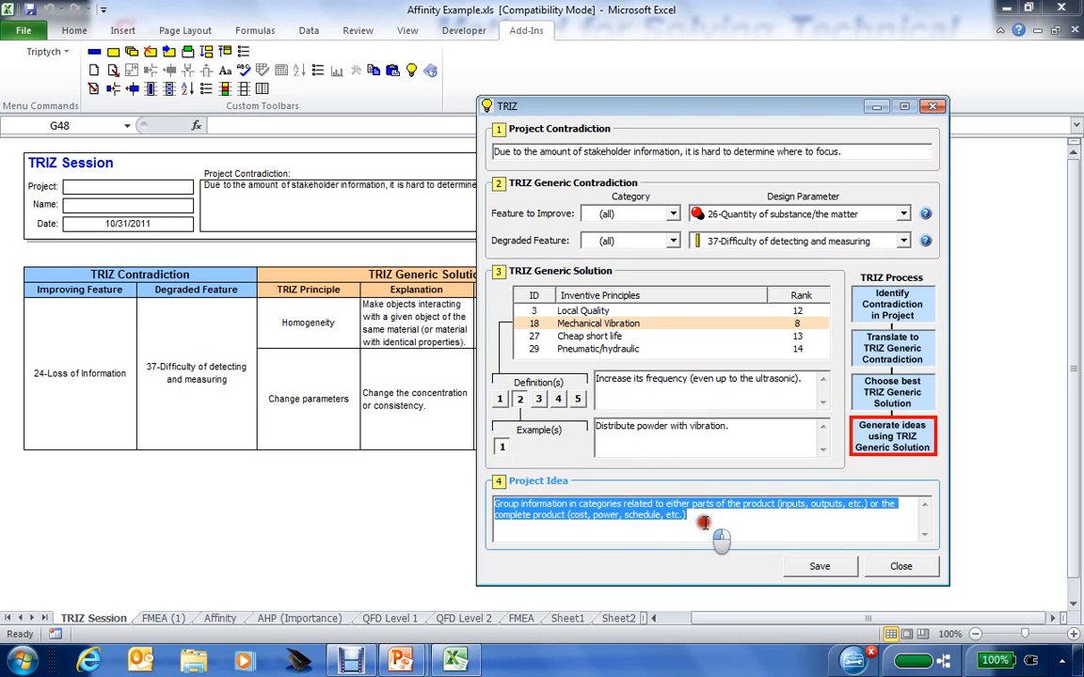
{"action": "type", "text": "S"}
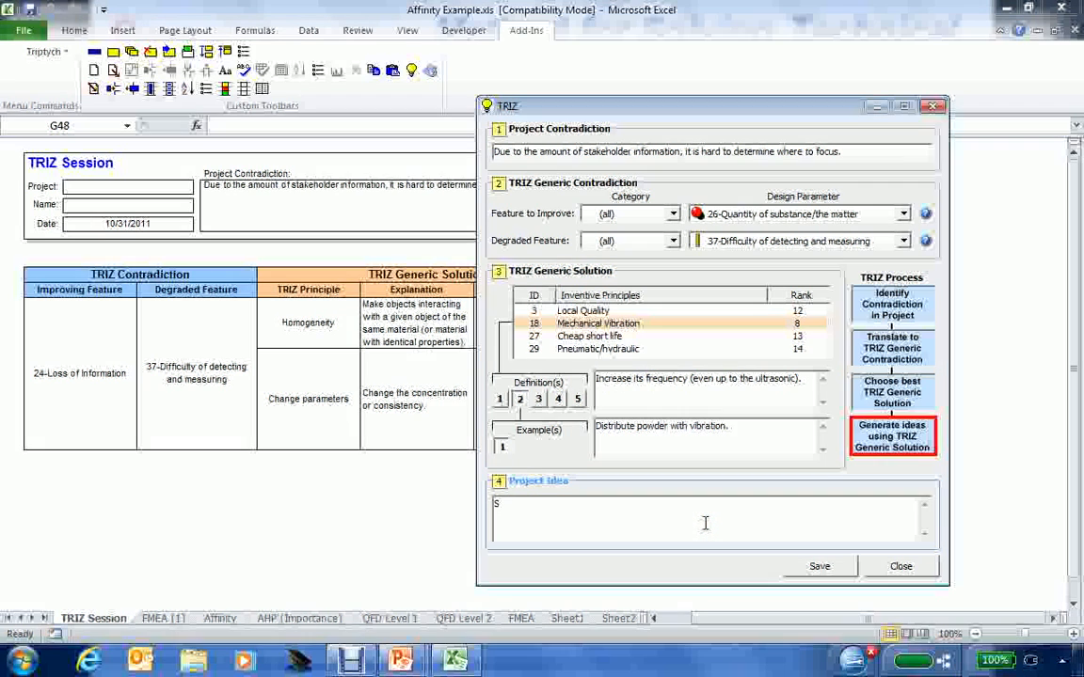
{"action": "type", "text": "tudy a "}
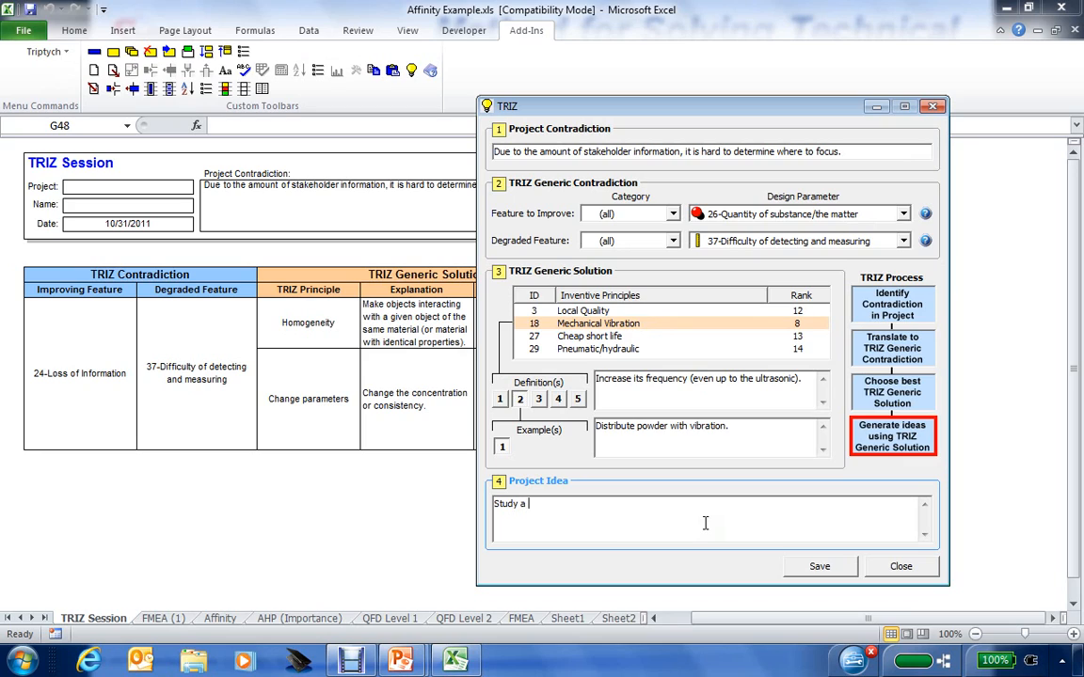
{"action": "type", "text": "small group of information"}
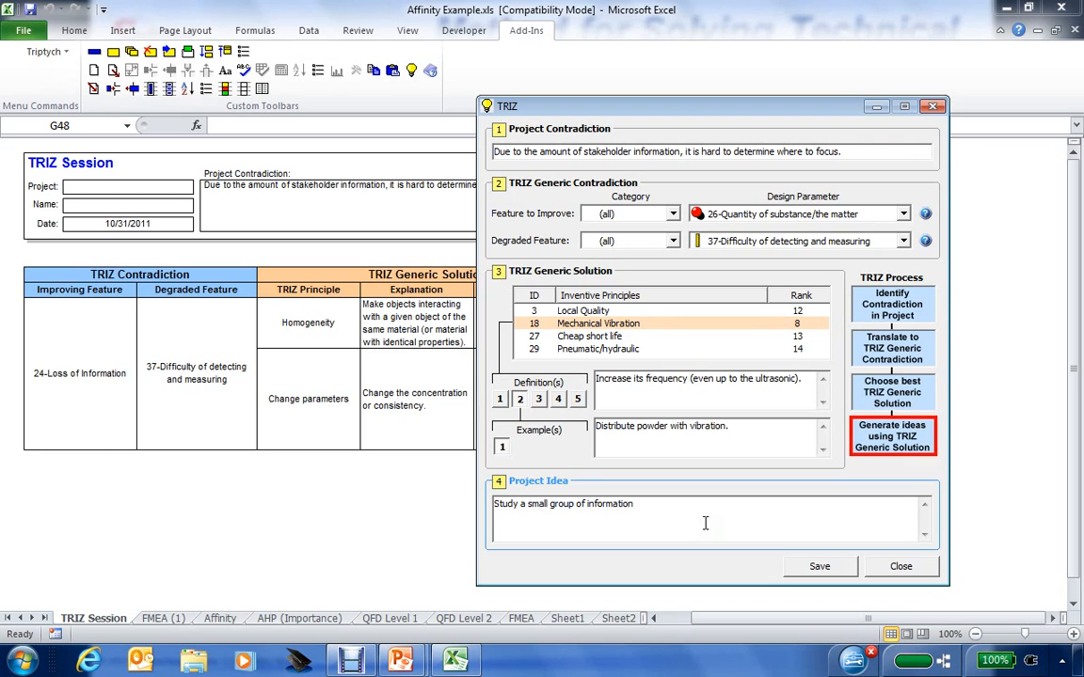
{"action": "type", "text": " for a short period of time, summarize, and "}
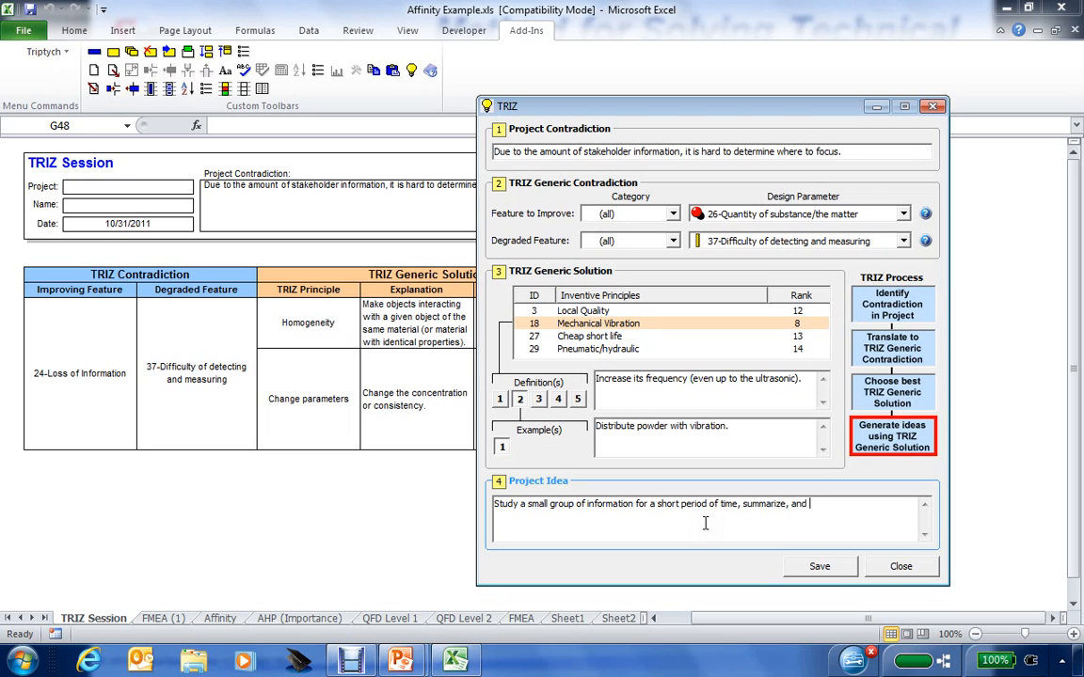
{"action": "type", "text": "then move on the"}
{"action": "key", "text": "BackSpace"}
{"action": "key", "text": "BackSpace"}
{"action": "type", "text": "o another gro"}
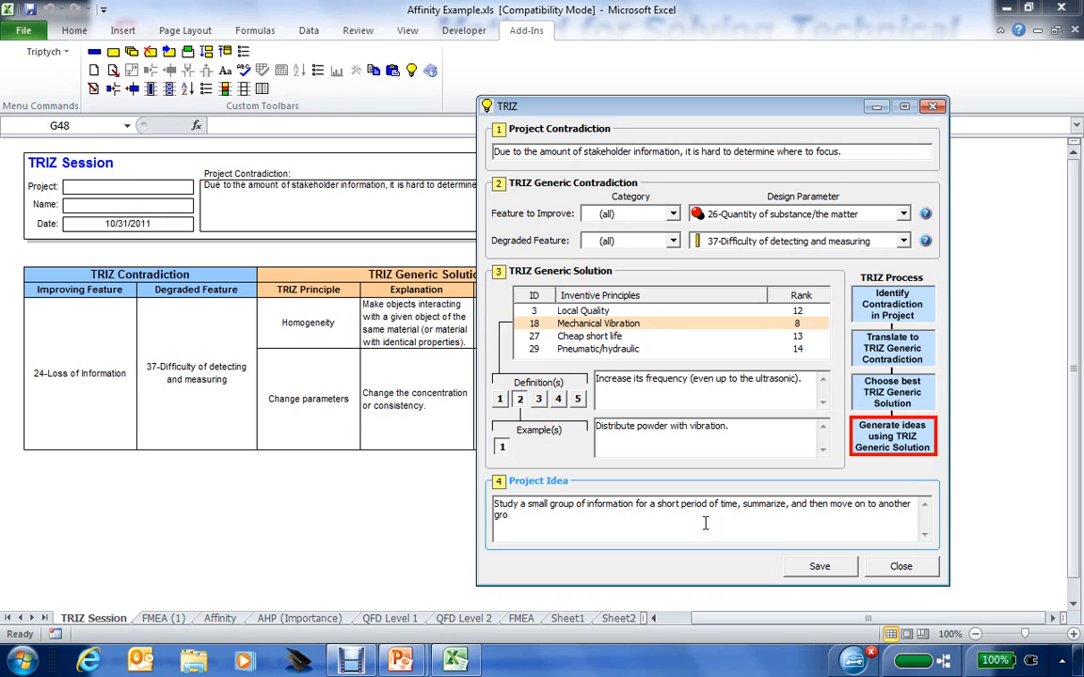
{"action": "type", "text": "up of info"}
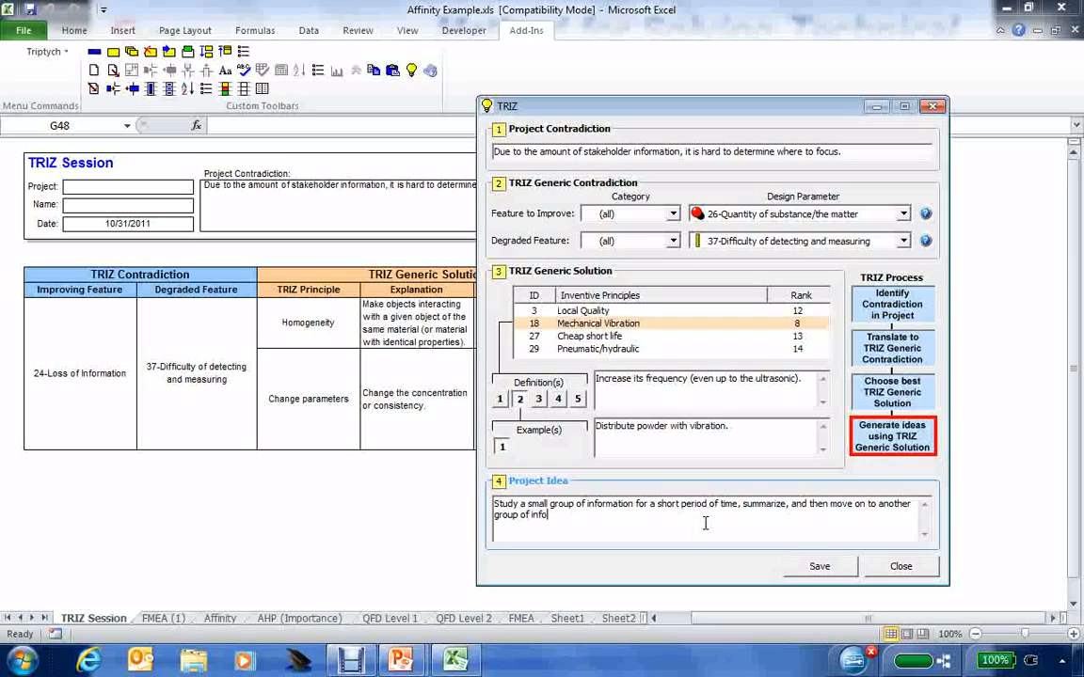
{"action": "type", "text": "rmation."}
{"action": "left_click", "coordinate": [824, 567]}
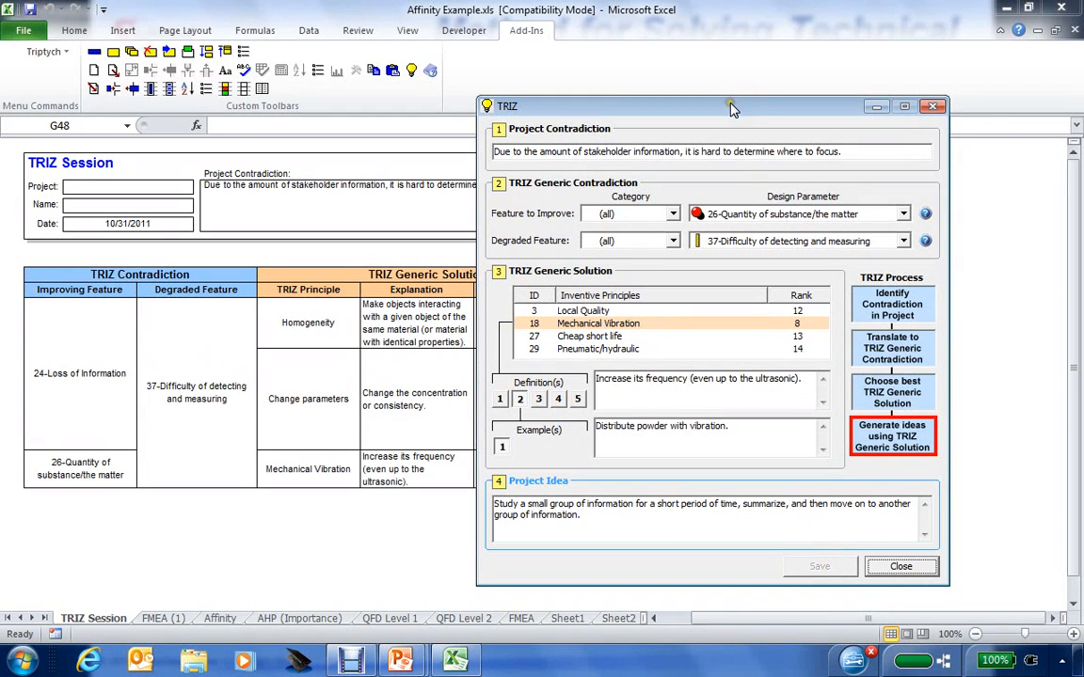
Choose the Local Quality principle, read its definitions, and select the third one about parts fulfilling a different and useful function.
{"action": "left_click_drag", "start_coordinate": [730, 108], "coordinate": [765, 78]}
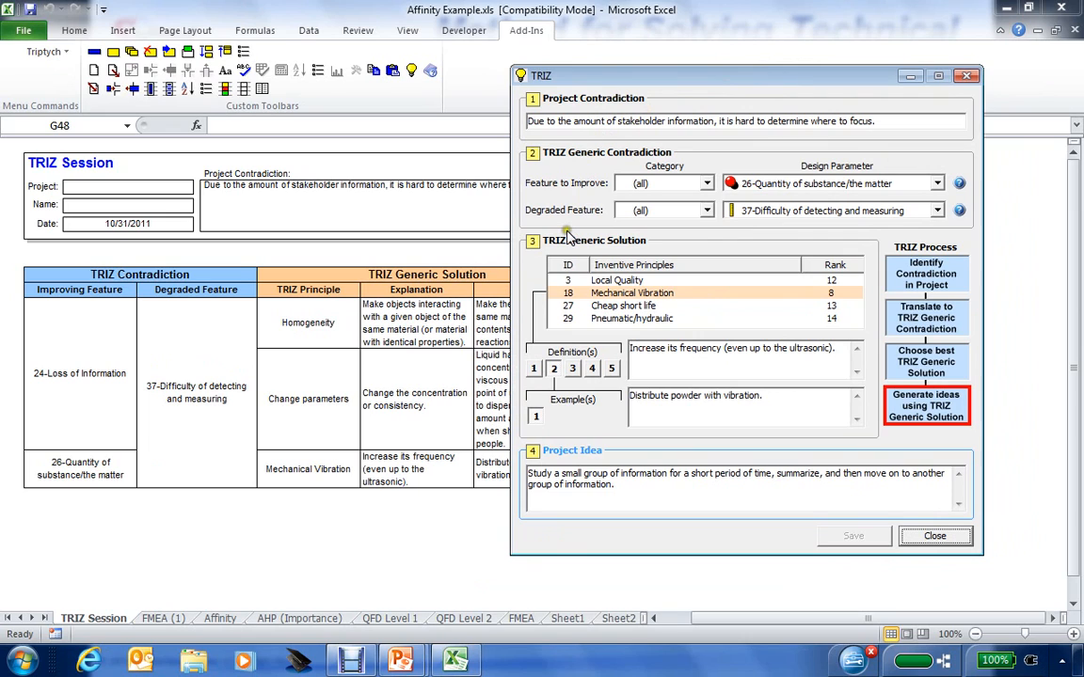
{"action": "left_click", "coordinate": [606, 283]}
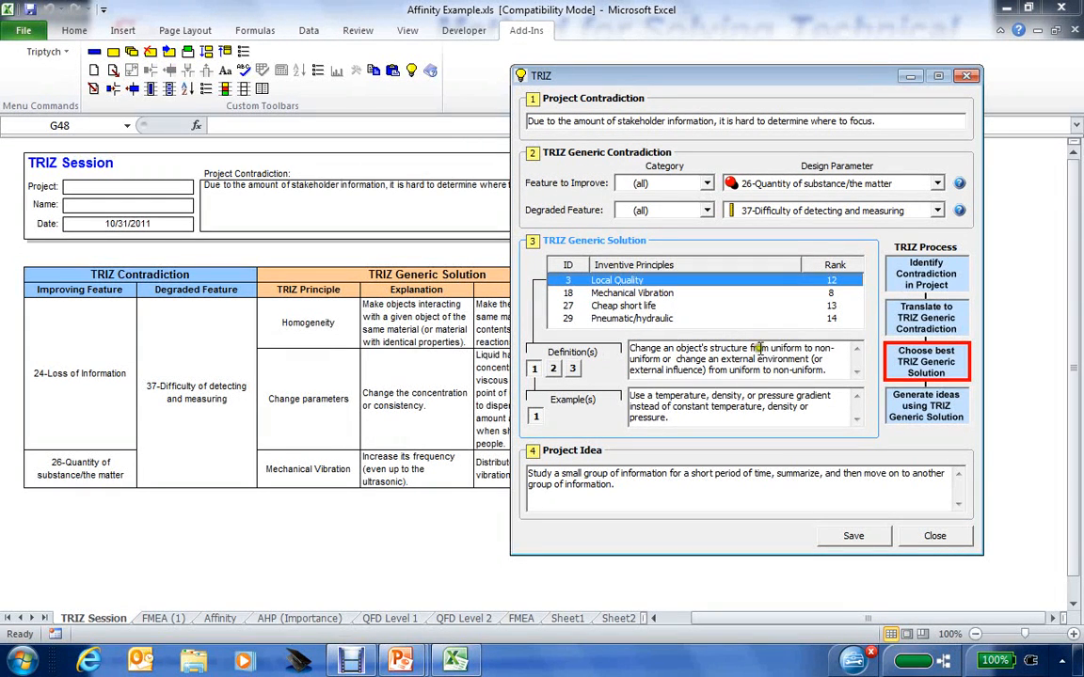
{"action": "left_click", "coordinate": [553, 367]}
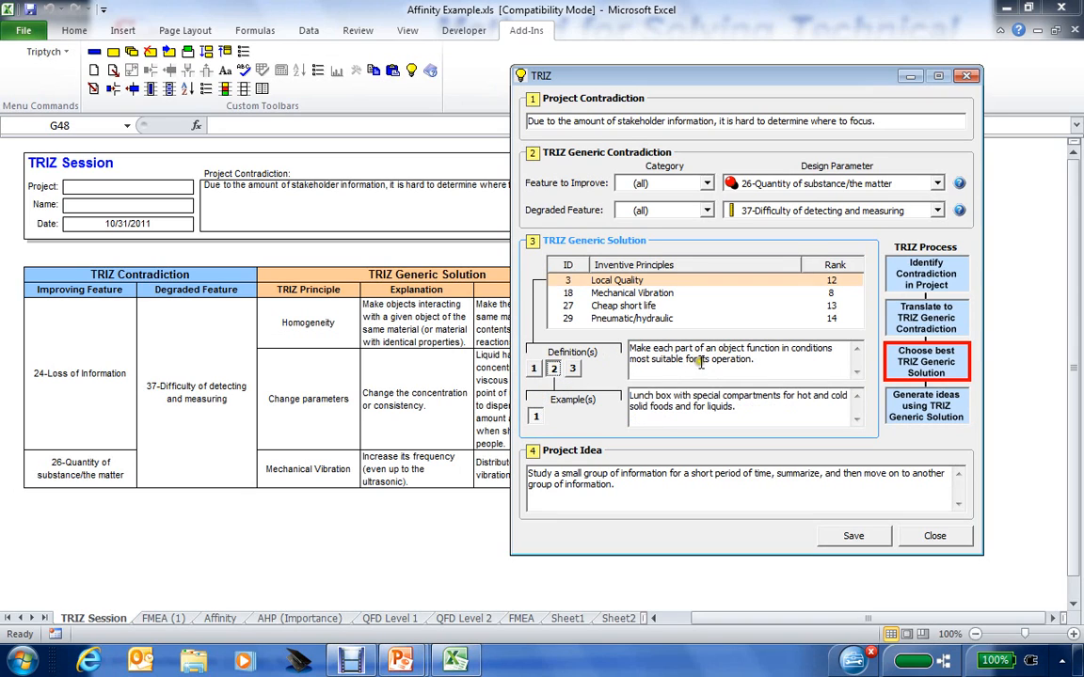
{"action": "left_click", "coordinate": [572, 368]}
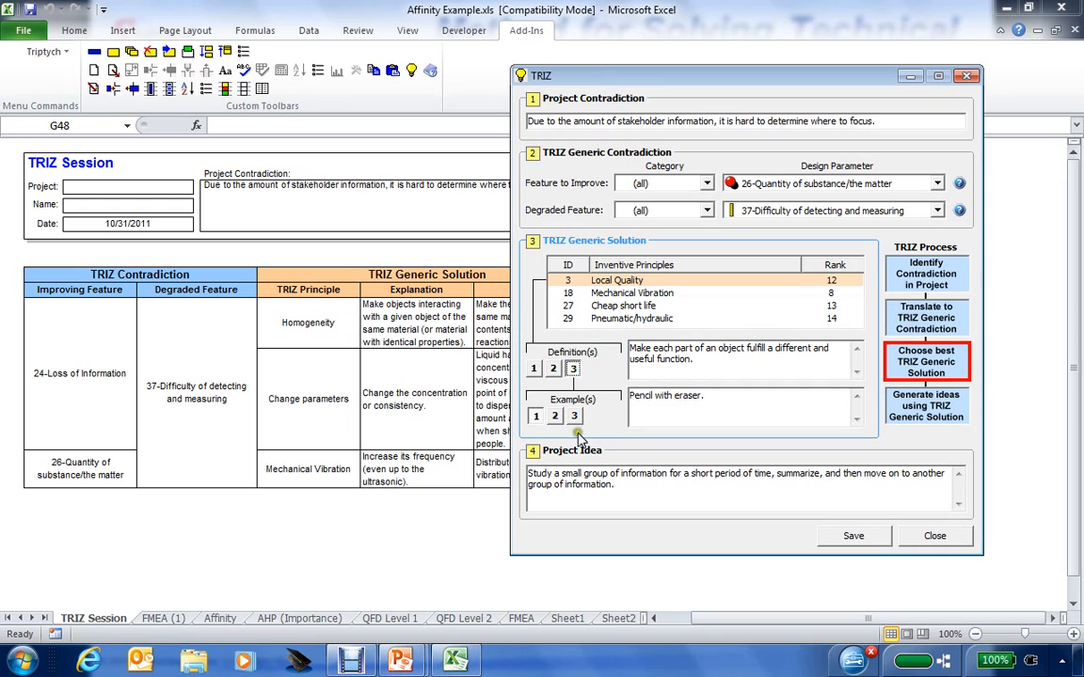
Enter and save the project idea "Identify functions that need to be performed to solve the stakeholders objectives/problem and then focus on the functions.".
{"action": "left_click", "coordinate": [529, 475]}
{"action": "left_click_drag", "start_coordinate": [530, 475], "coordinate": [621, 487]}
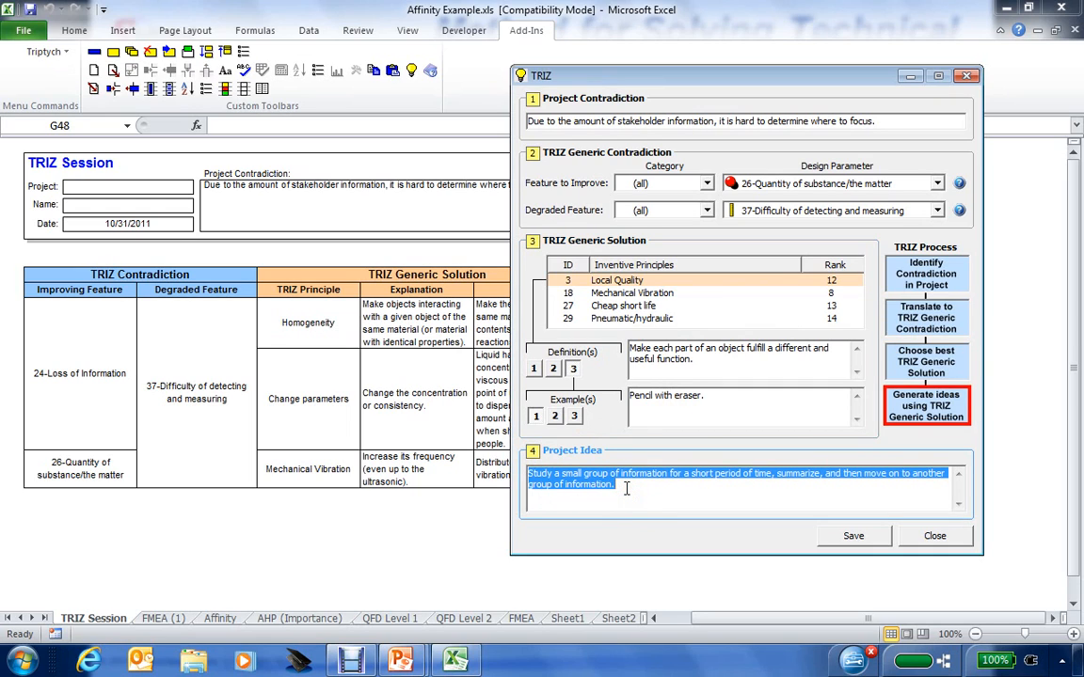
{"action": "type", "text": "iden"}
{"action": "key", "text": "BackSpace"}
{"action": "key", "text": "BackSpace"}
{"action": "key", "text": "BackSpace"}
{"action": "key", "text": "BackSpace"}
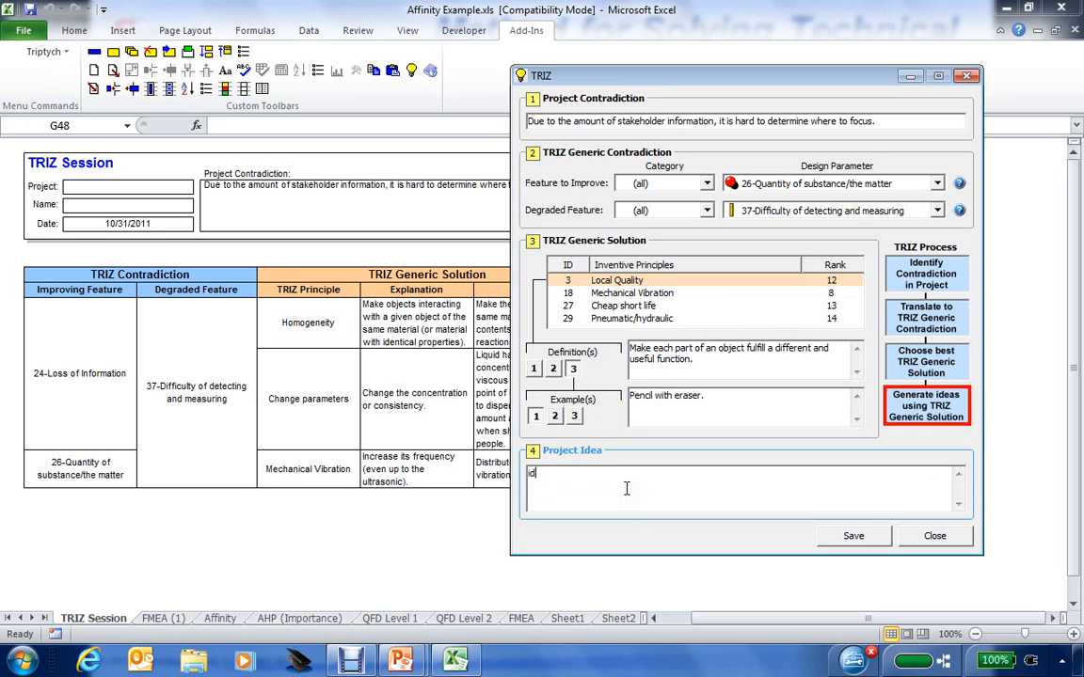
{"action": "type", "text": "Identif"}
{"action": "key", "text": "BackSpace"}
{"action": "key", "text": "BackSpace"}
{"action": "type", "text": "ify functions that need to be perfome"}
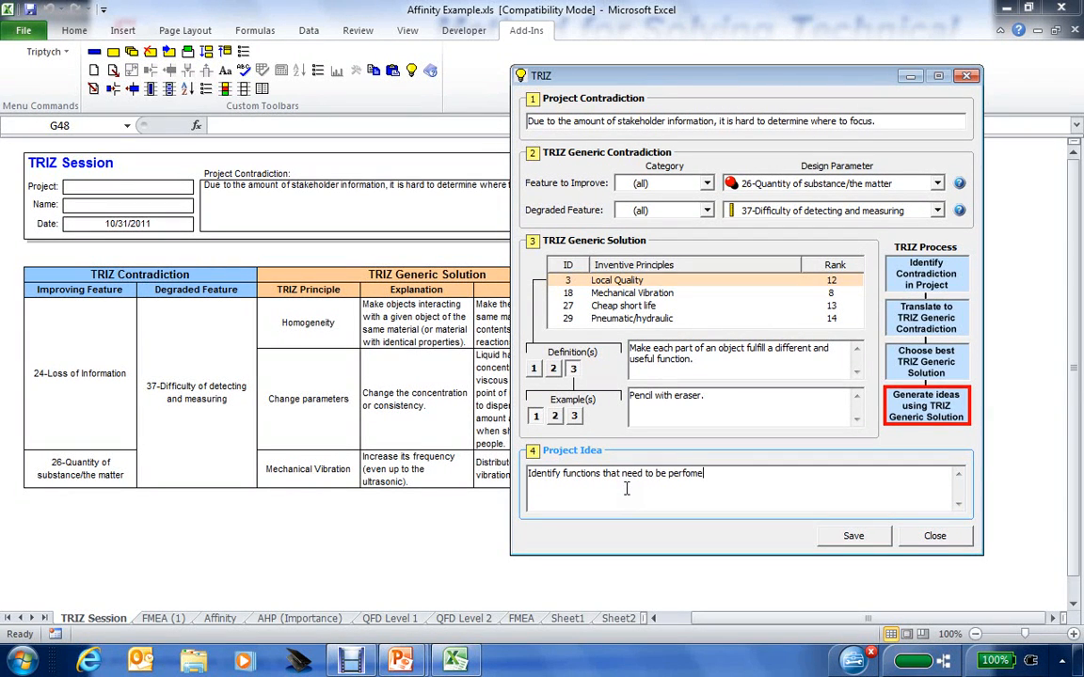
{"action": "key", "text": "BackSpace"}
{"action": "type", "text": "rmed to solvethe"}
{"action": "key", "text": "BackSpace"}
{"action": "key", "text": "BackSpace"}
{"action": "key", "text": "BackSpace"}
{"action": "key", "text": "BackSpace"}
{"action": "key", "text": "BackSpace"}
{"action": "type", "text": "e the stakeholders obj"}
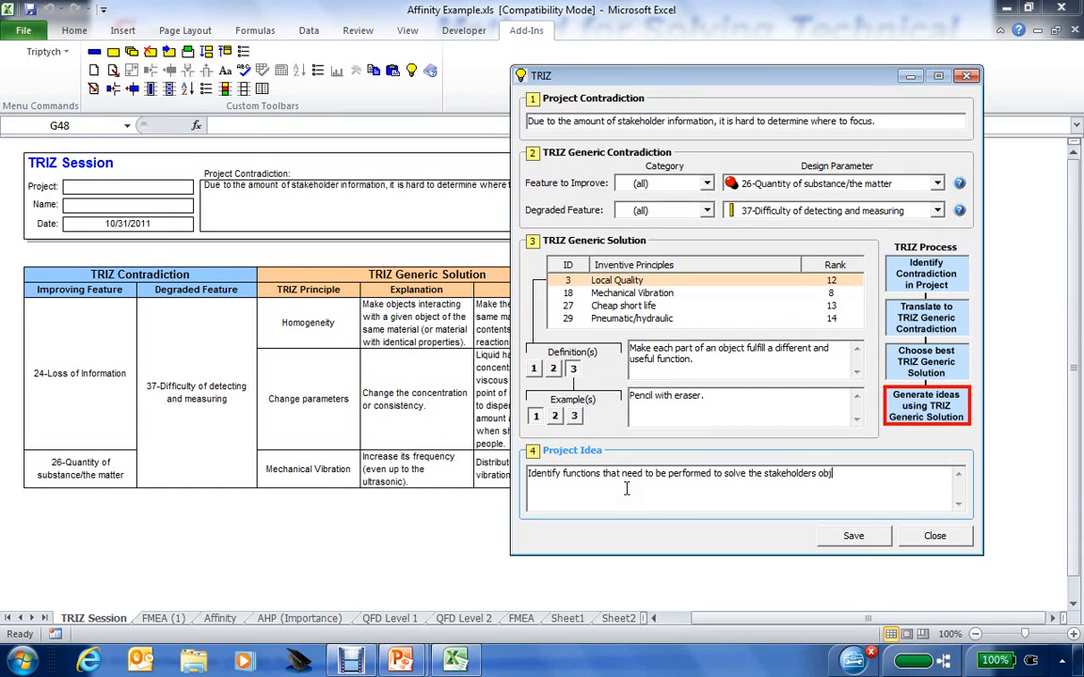
{"action": "type", "text": "ectives/problem and then focu"}
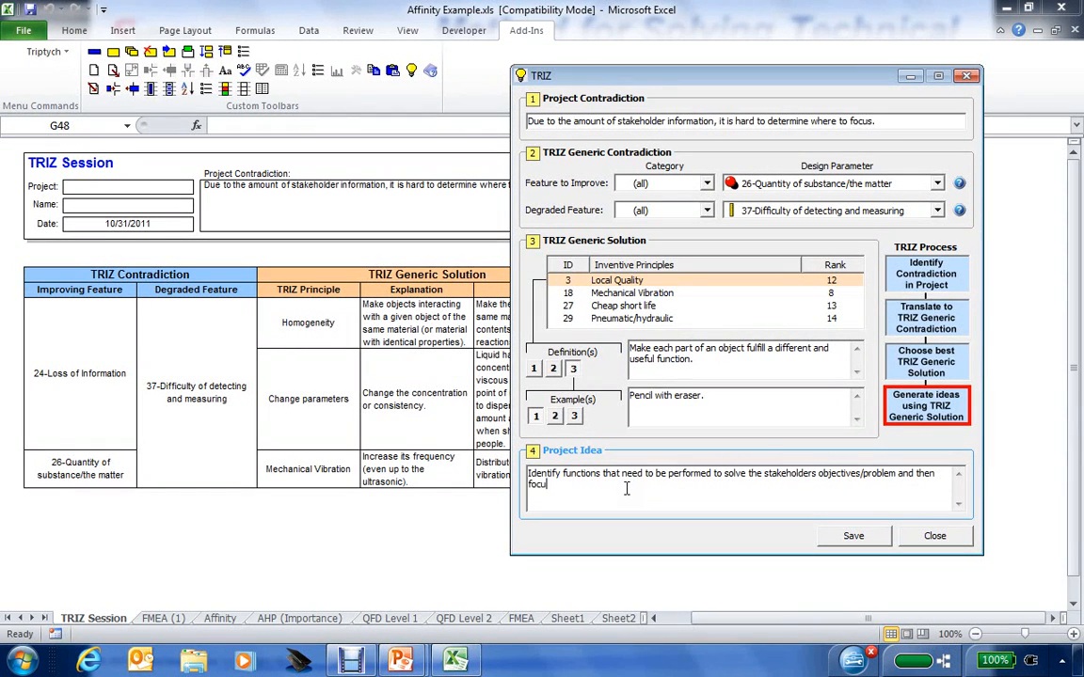
{"action": "type", "text": "s on the functions."}
{"action": "left_click", "coordinate": [836, 538]}
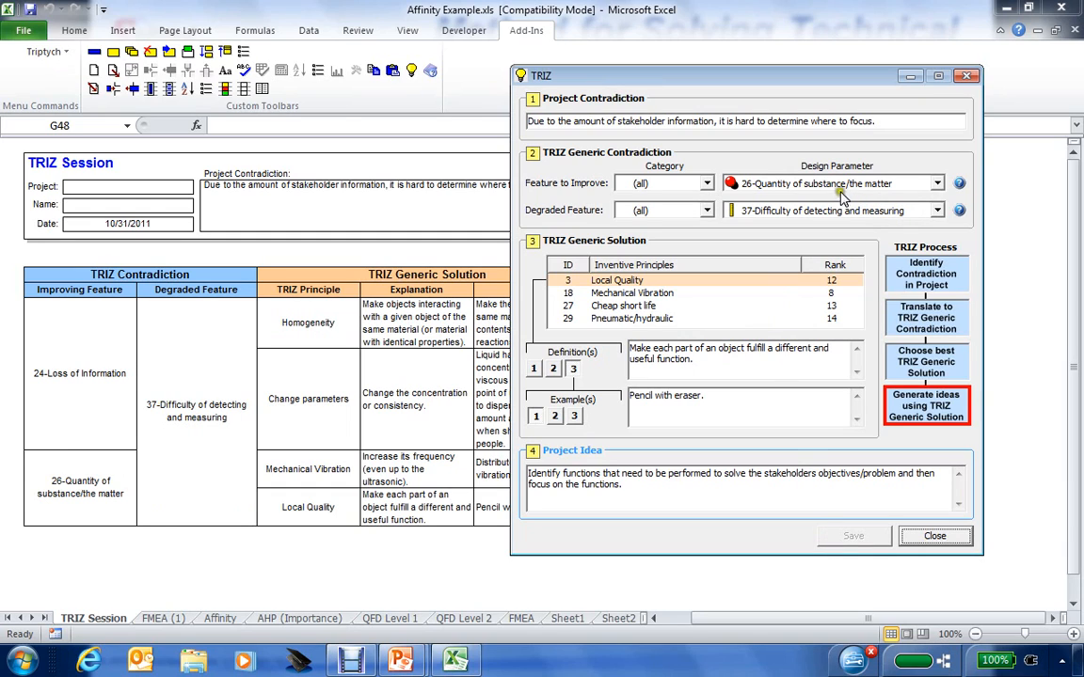
Set the degraded feature to 32-Ease of manufacture and select the third example of the Segmentation principle's first definition.
{"action": "left_click", "coordinate": [937, 210]}
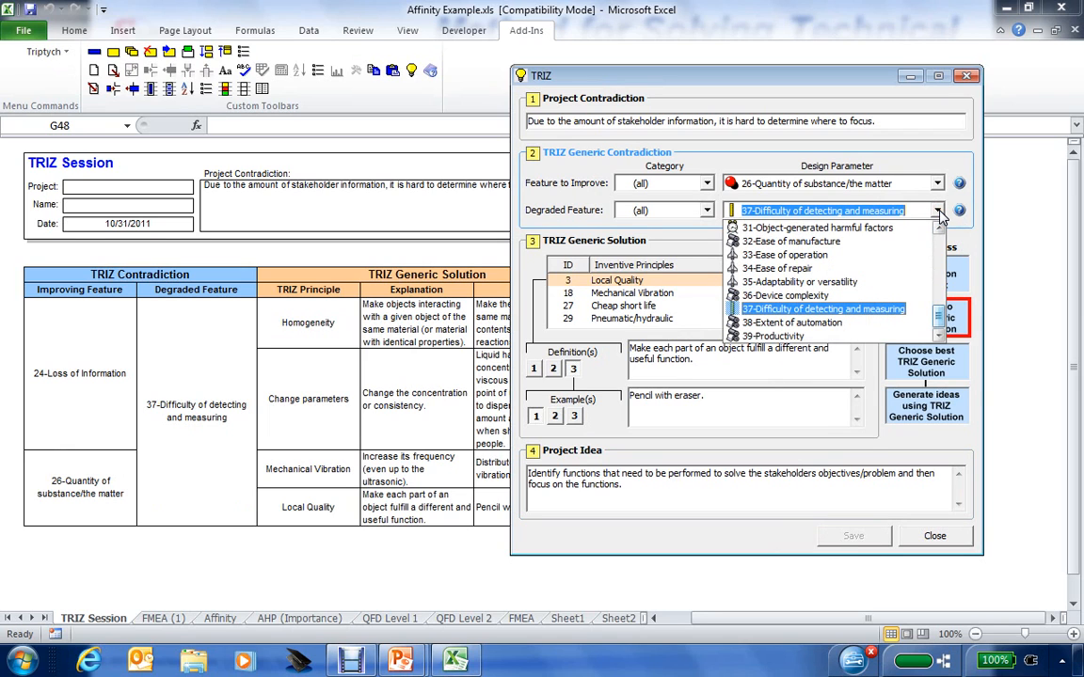
{"action": "left_click", "coordinate": [779, 243]}
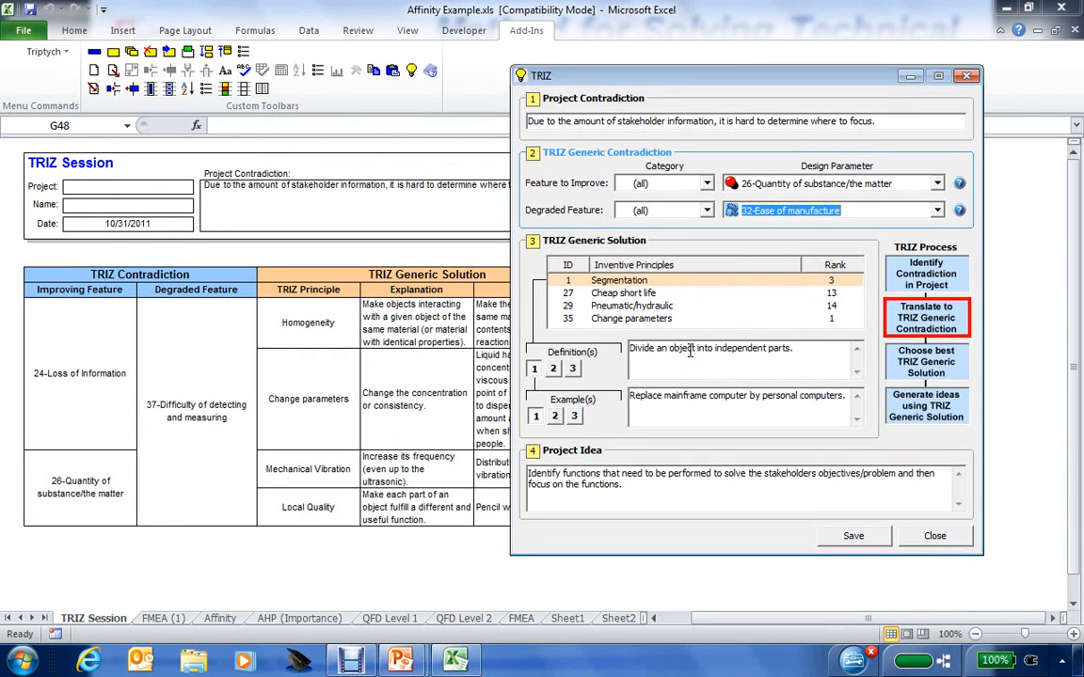
{"action": "left_click", "coordinate": [555, 416]}
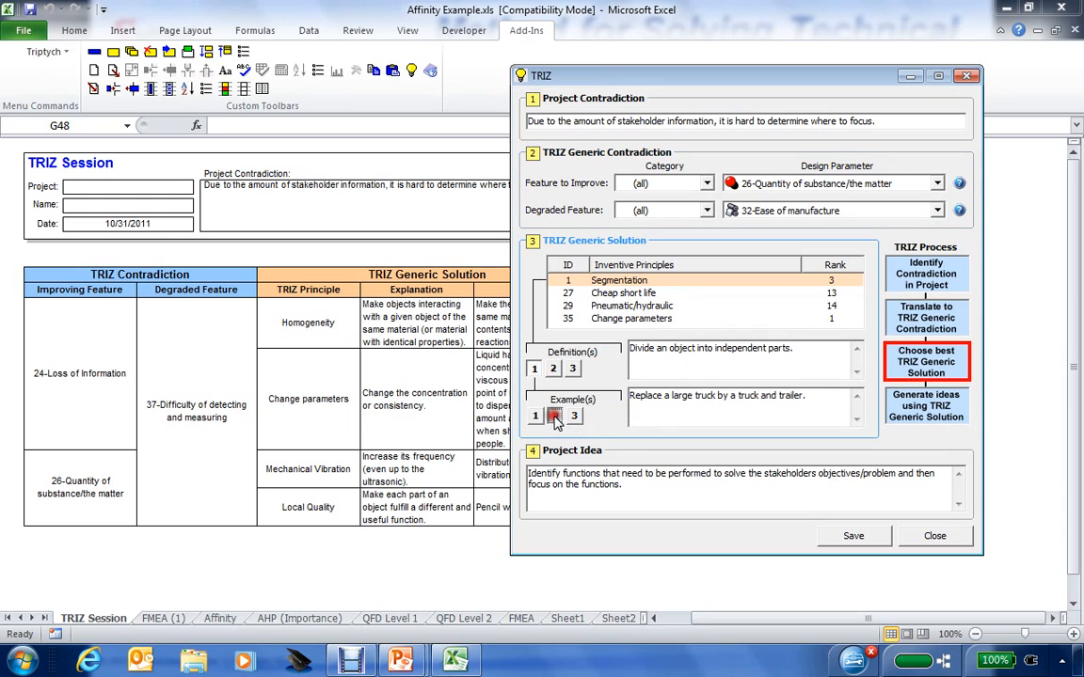
{"action": "left_click", "coordinate": [535, 416]}
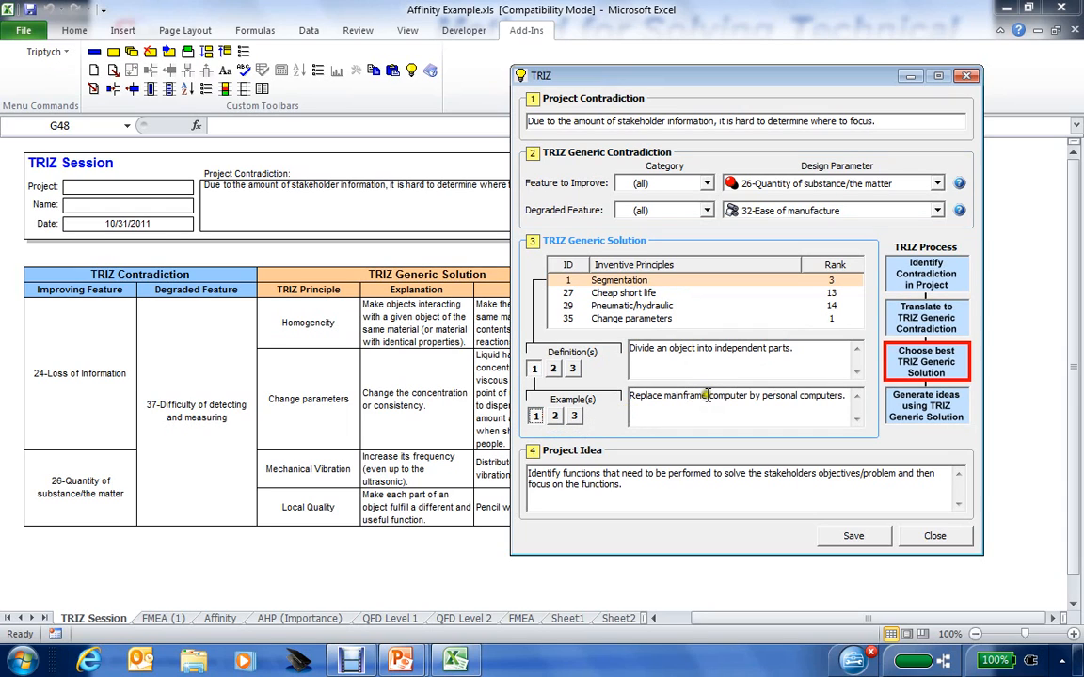
{"action": "left_click", "coordinate": [554, 418]}
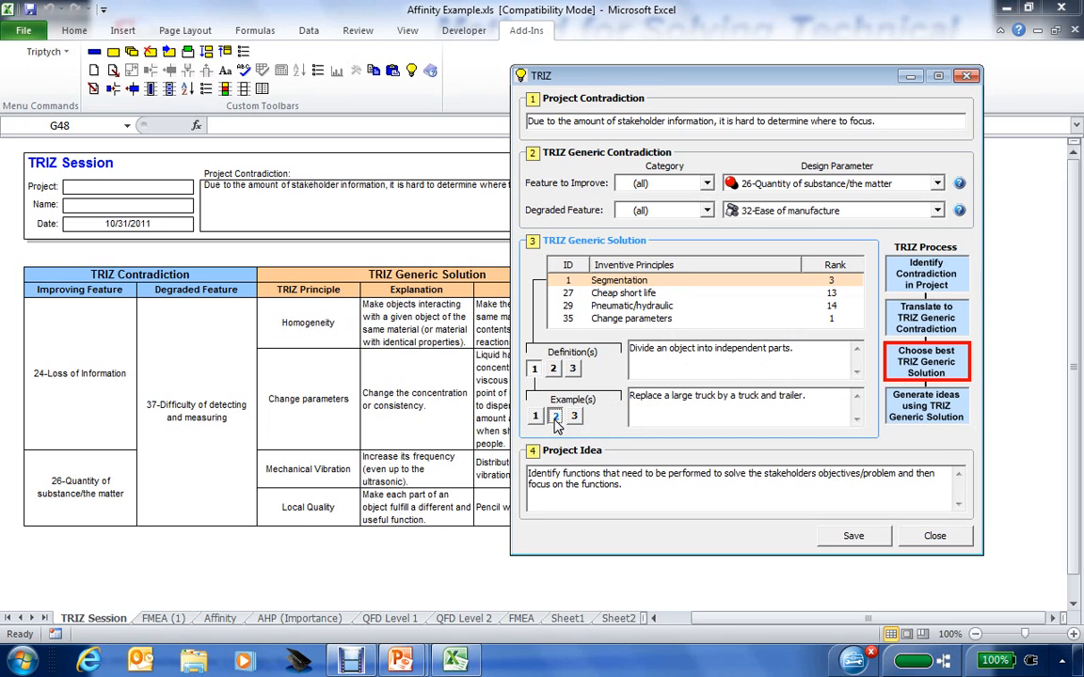
{"action": "left_click", "coordinate": [574, 416]}
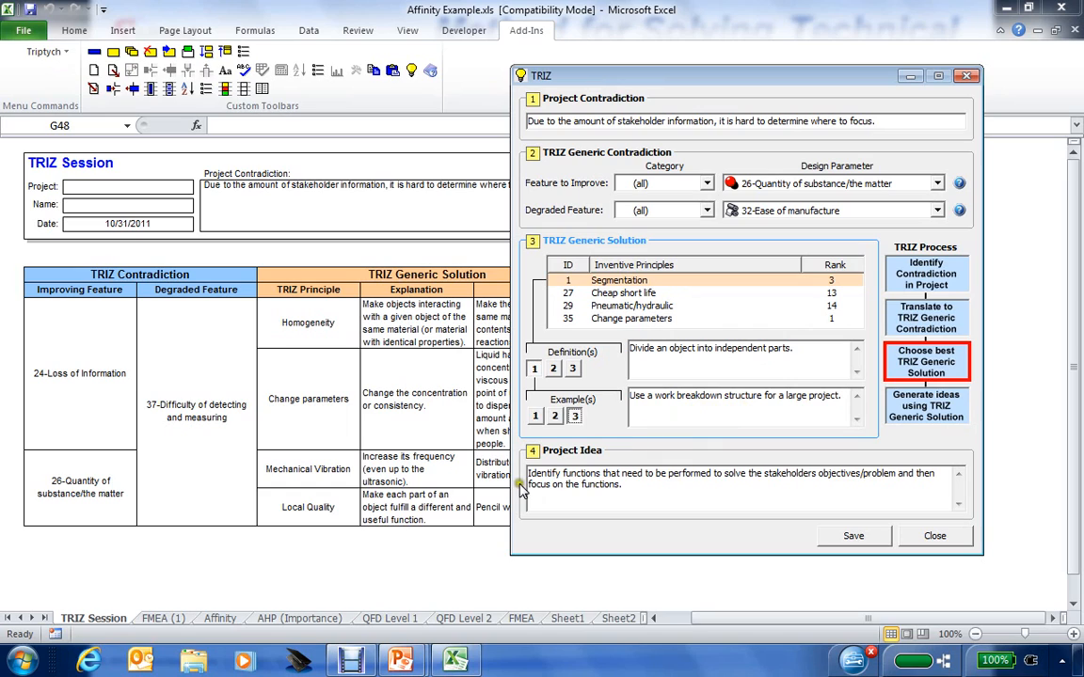
Save the project idea "Devide the information into categories and partition the project tasks based on identified categories." and close the TRIZ dialog.
{"action": "left_click_drag", "start_coordinate": [528, 473], "coordinate": [636, 485]}
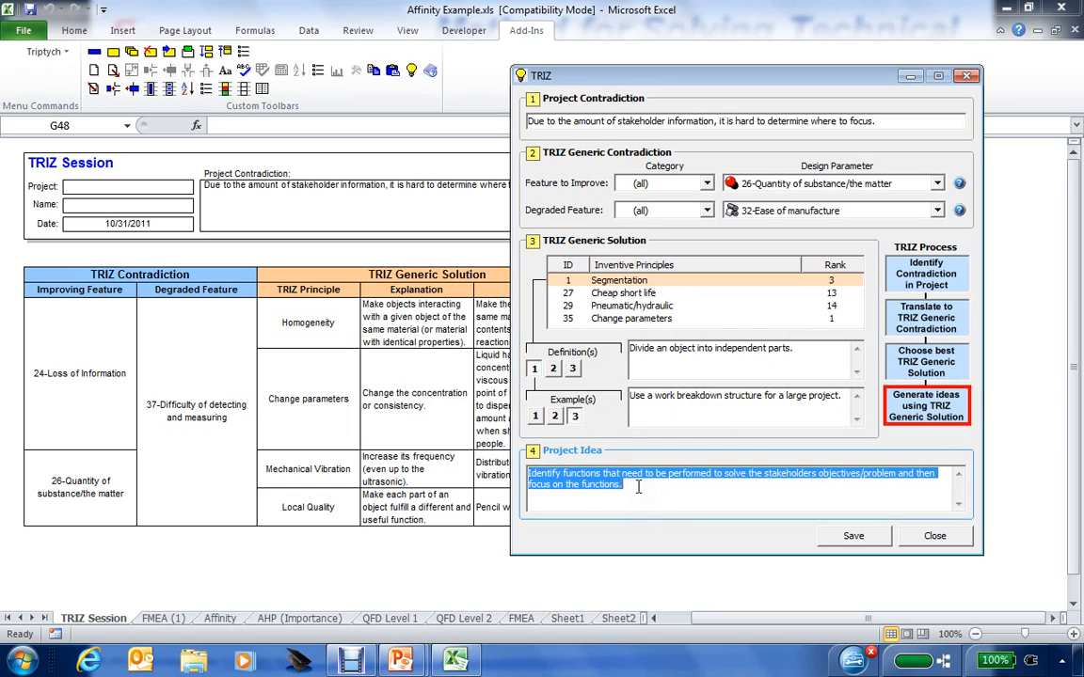
{"action": "type", "text": "De"}
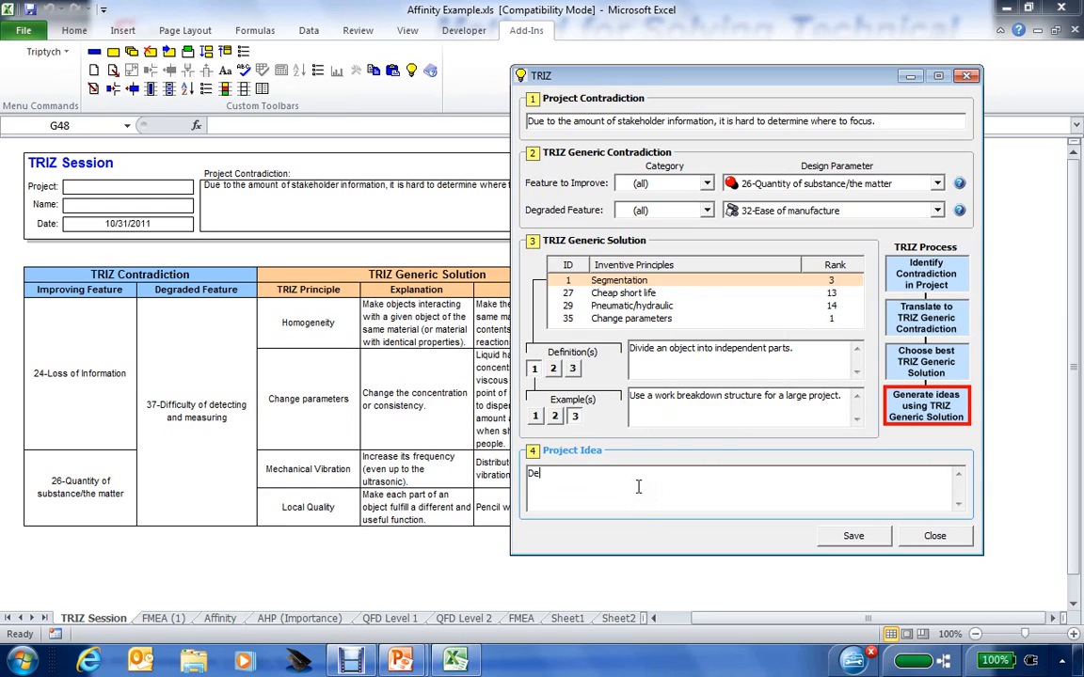
{"action": "type", "text": "vide the information into categories and "}
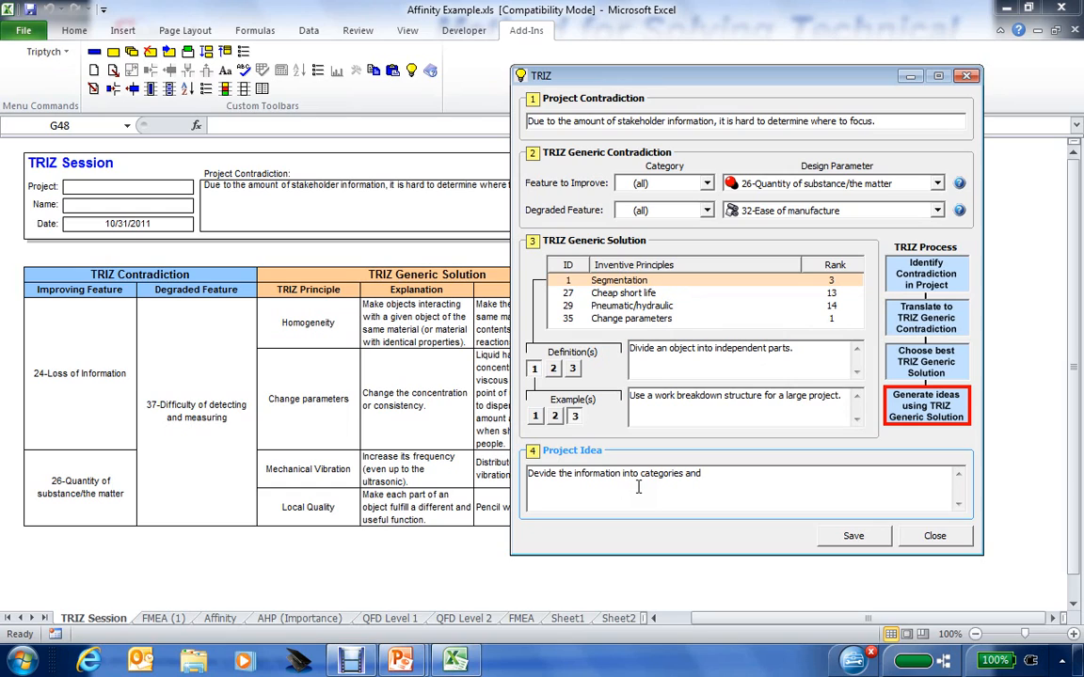
{"action": "type", "text": "partition the project tasks"}
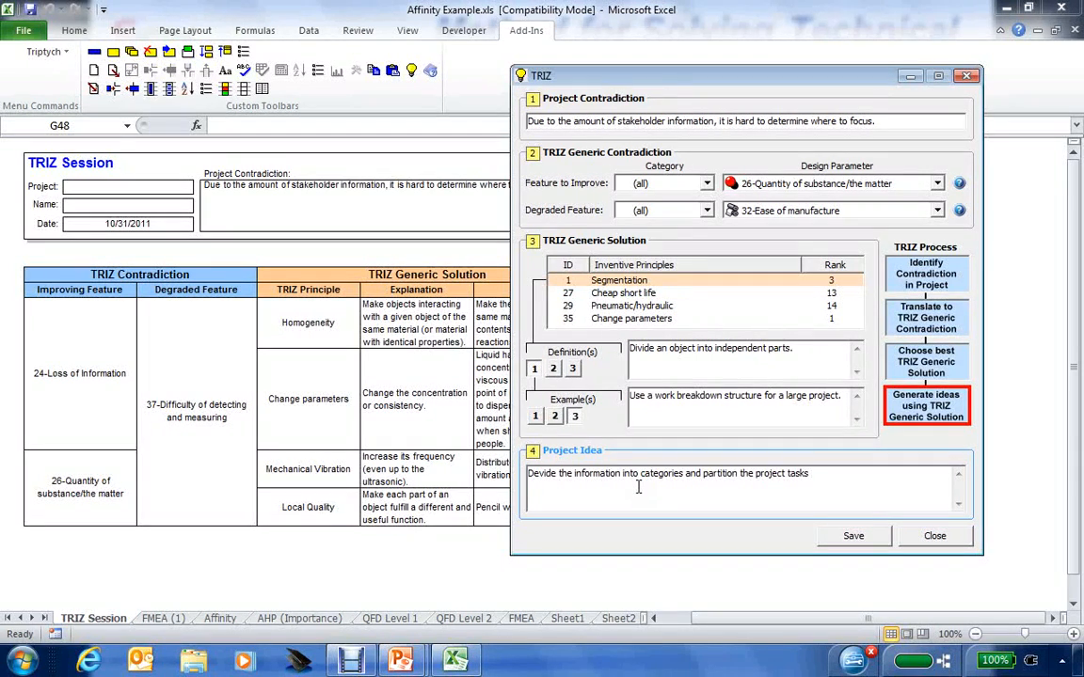
{"action": "type", "text": " based on identified categories"}
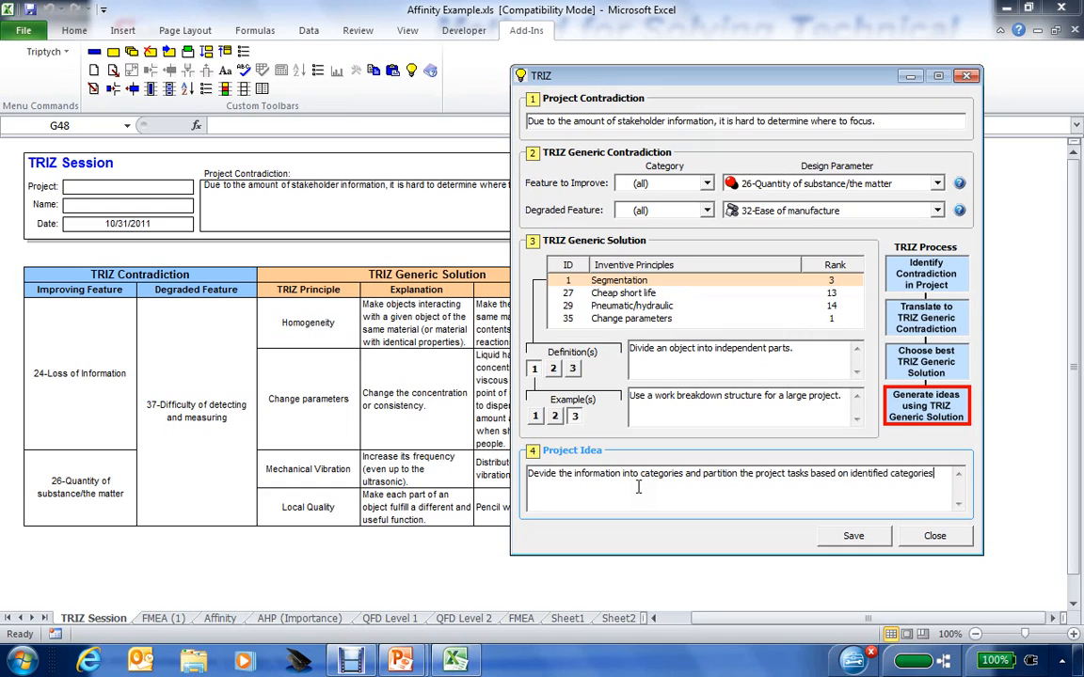
{"action": "type", "text": "."}
{"action": "left_click", "coordinate": [858, 538]}
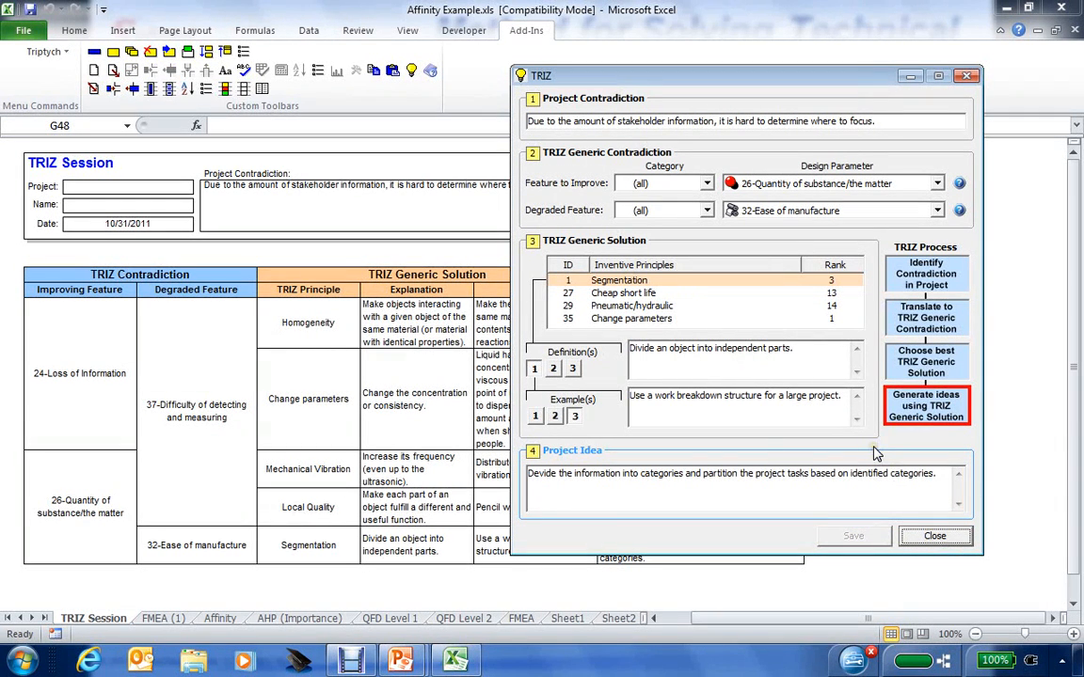
{"action": "left_click", "coordinate": [920, 539]}
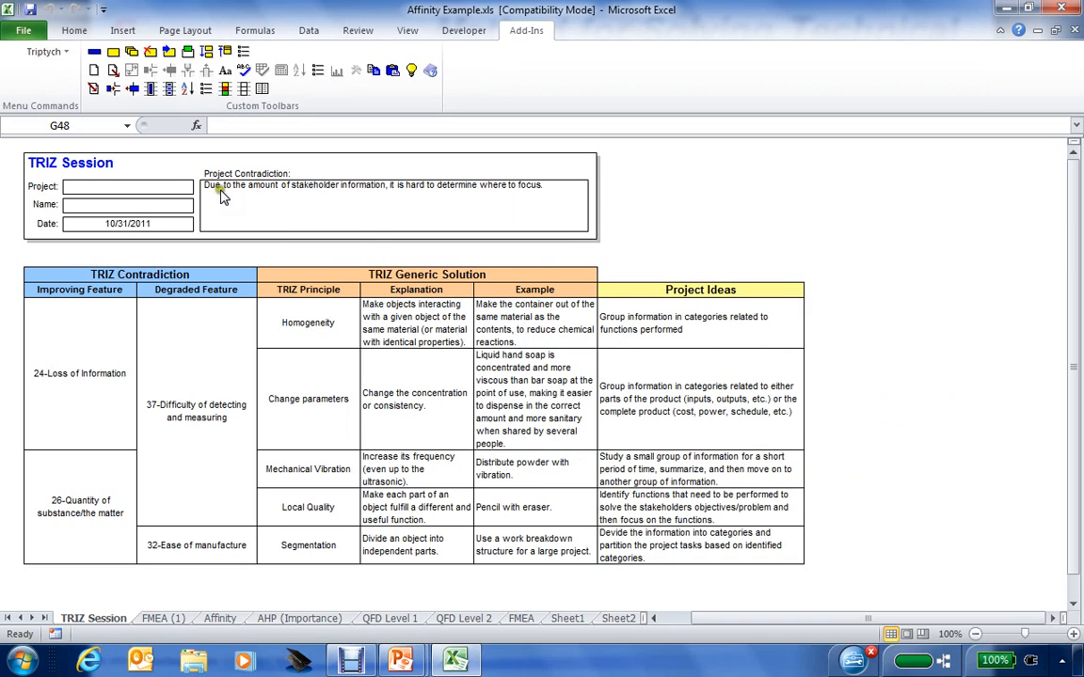
Review the Project Ideas column on the TRIZ Session worksheet from the Homogeneity row to the Segmentation row.
{"action": "left_click", "coordinate": [650, 320]}
{"action": "left_click_drag", "start_coordinate": [651, 376], "coordinate": [661, 543]}
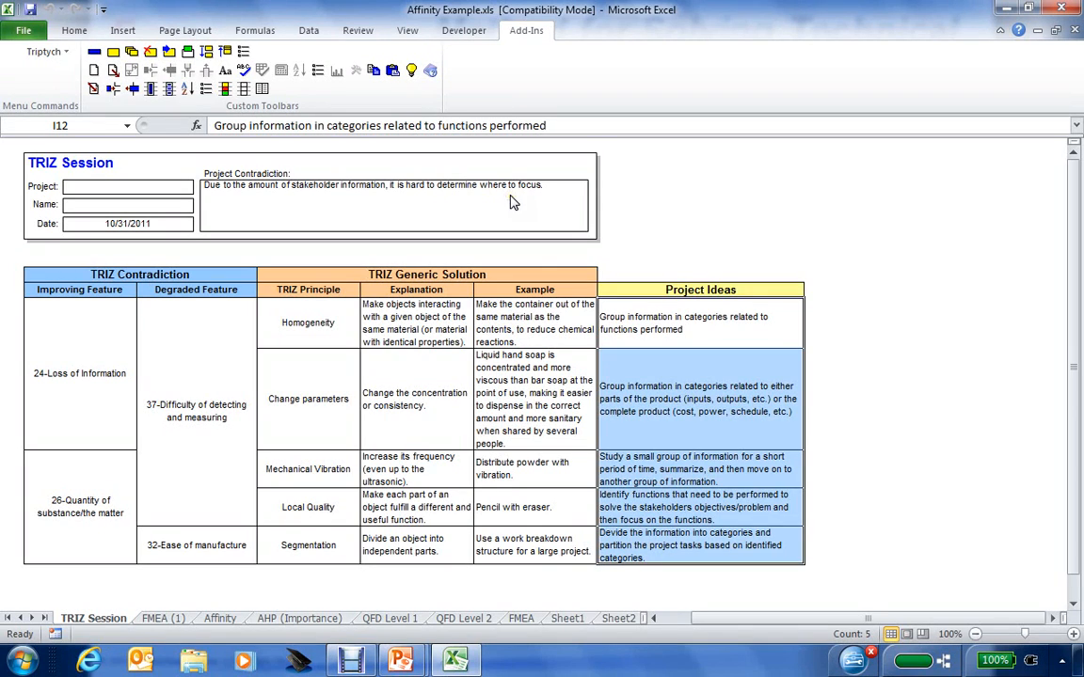
{"action": "left_click", "coordinate": [788, 317]}
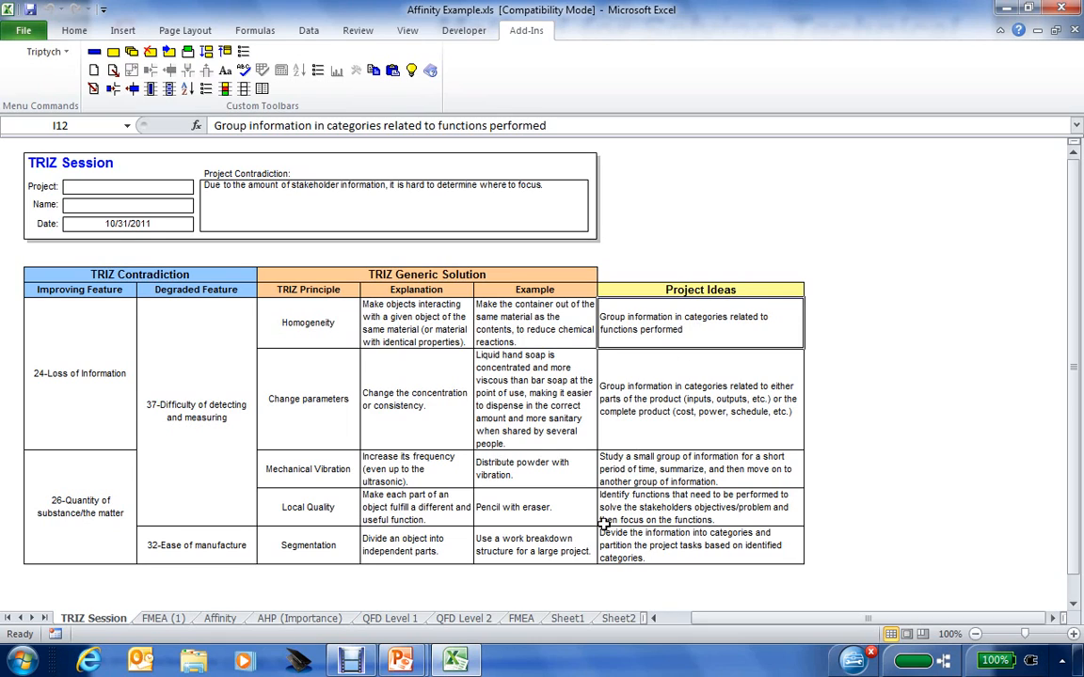
Correct the spelling of "Devide" to "Divide" in the Segmentation row's project idea.
{"action": "double_click", "coordinate": [609, 533]}
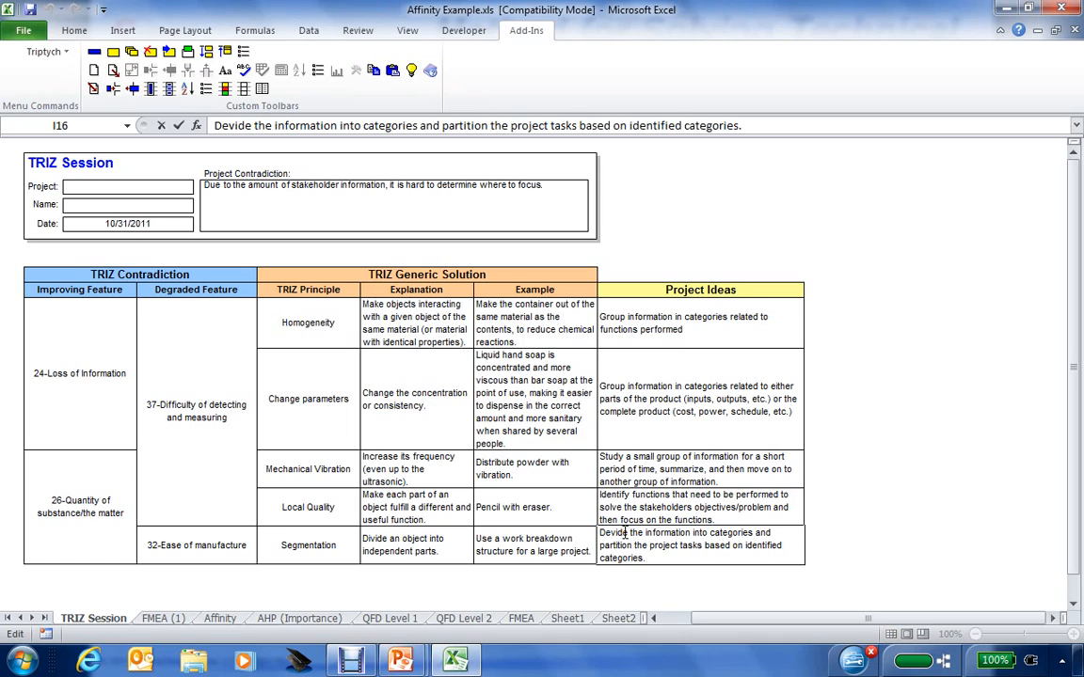
{"action": "key", "text": "Delete"}
{"action": "type", "text": "i"}
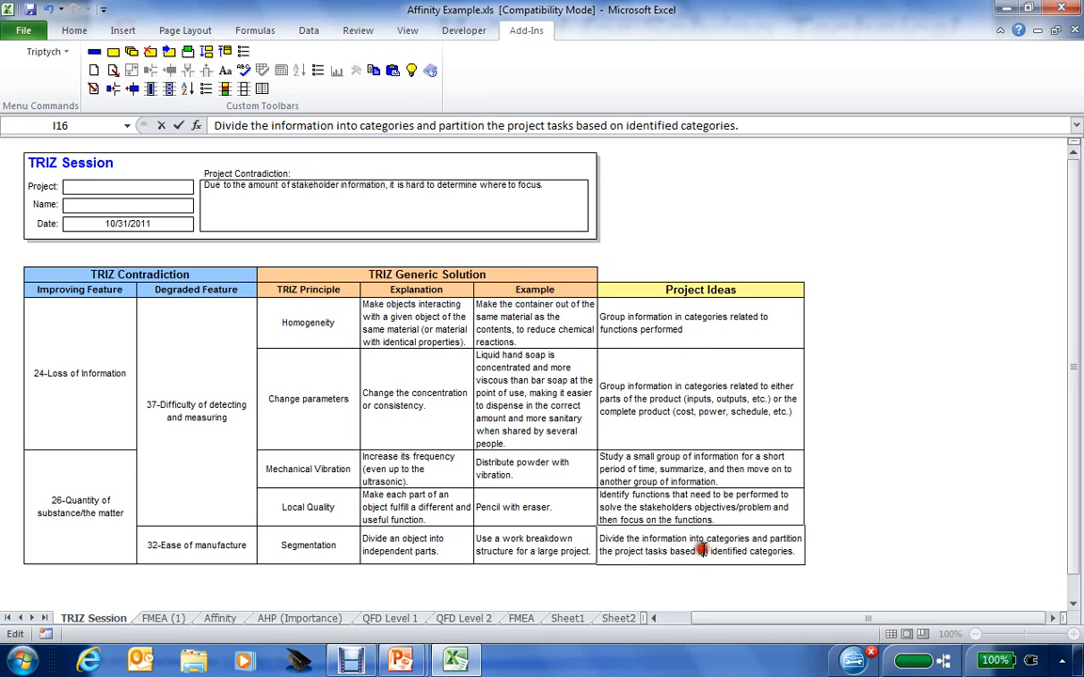
{"action": "left_click", "coordinate": [712, 575]}
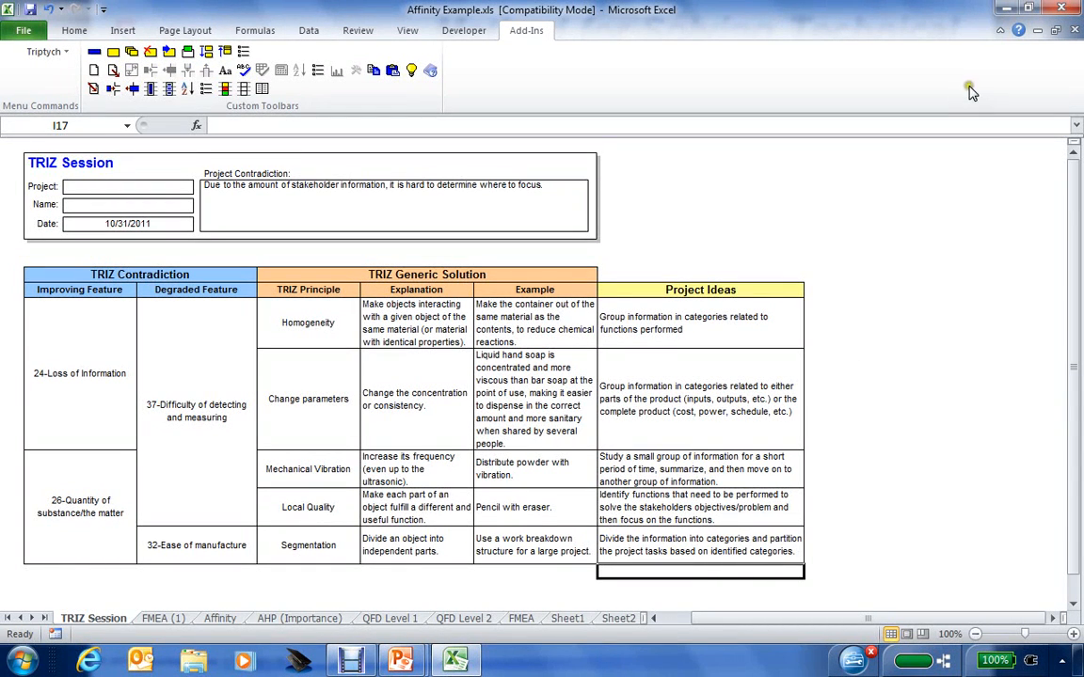
Switch to the PowerPoint slide show and advance to the "Triptych Tools – Functions and Features" slide.
{"action": "left_click", "coordinate": [1006, 9]}
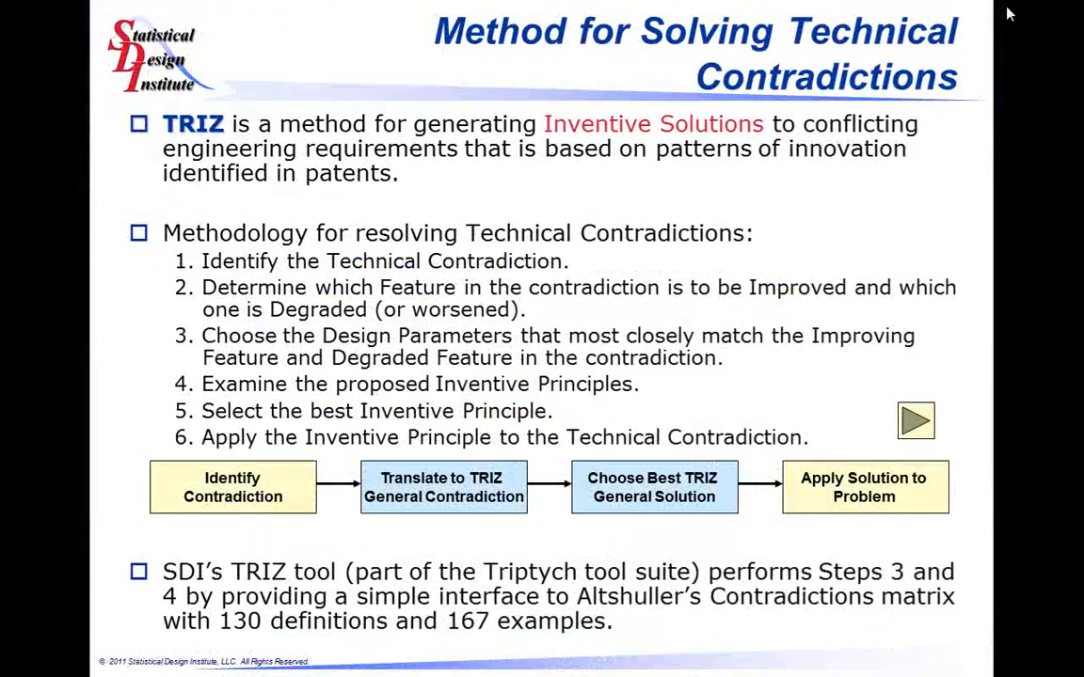
{"action": "left_click", "coordinate": [1009, 14]}
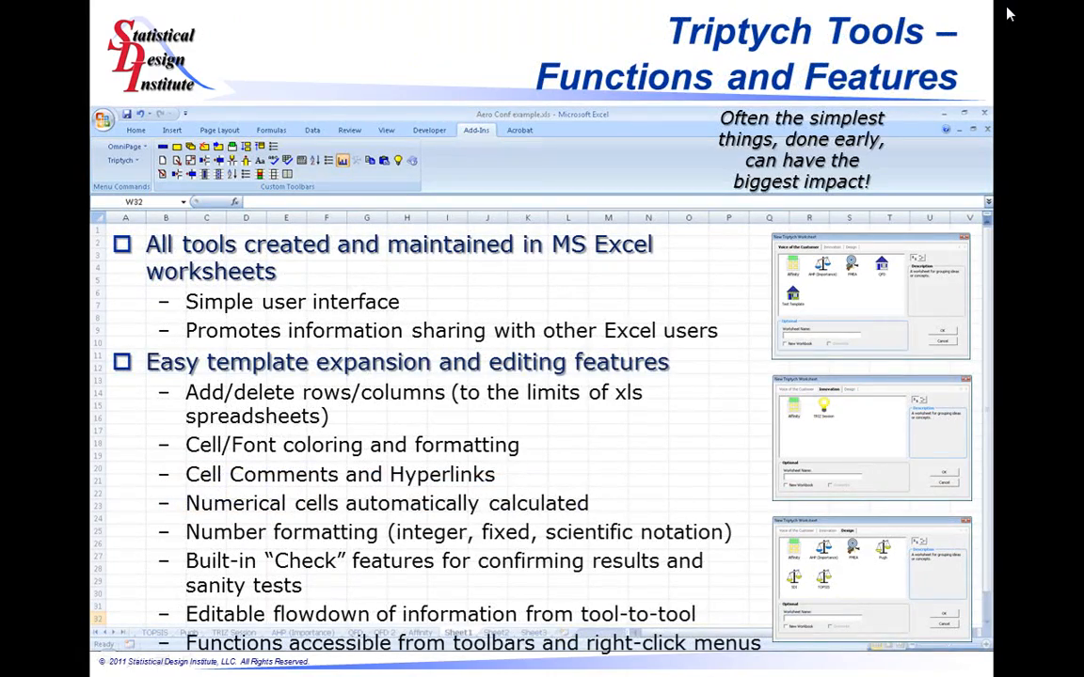